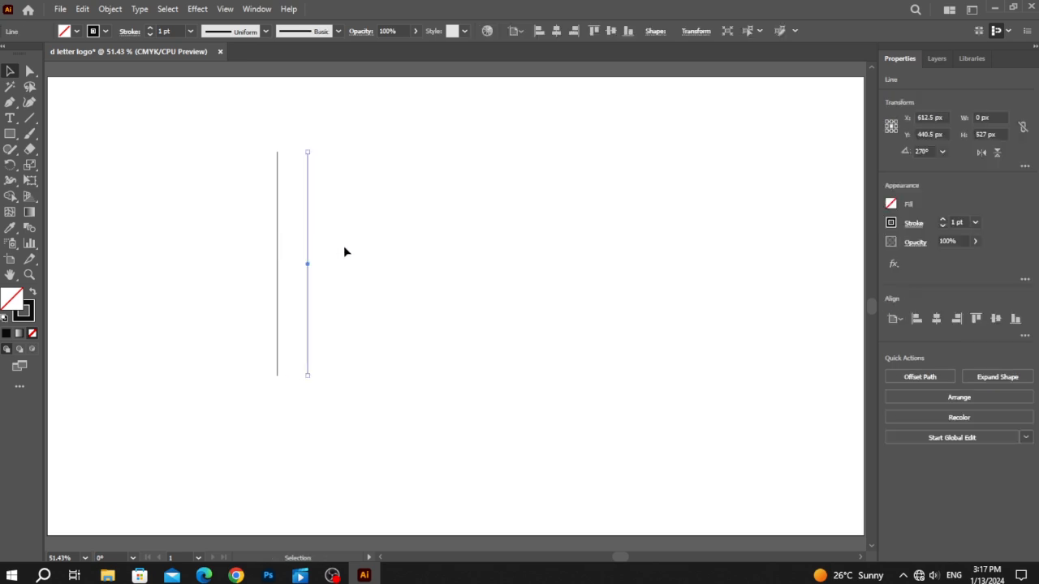
Repeat the line duplication twice for four evenly spaced vertical lines, and paste a copy of all four in front.
{"action": "key", "text": "ctrl+d"}
{"action": "key", "text": "ctrl+d"}
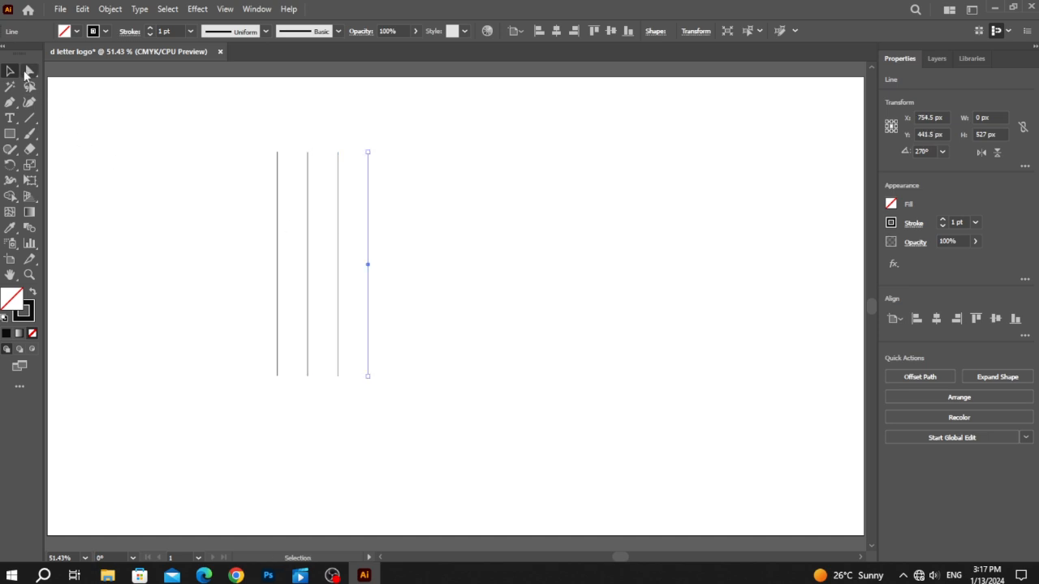
{"action": "left_click_drag", "start_coordinate": [147, 107], "coordinate": [483, 308]}
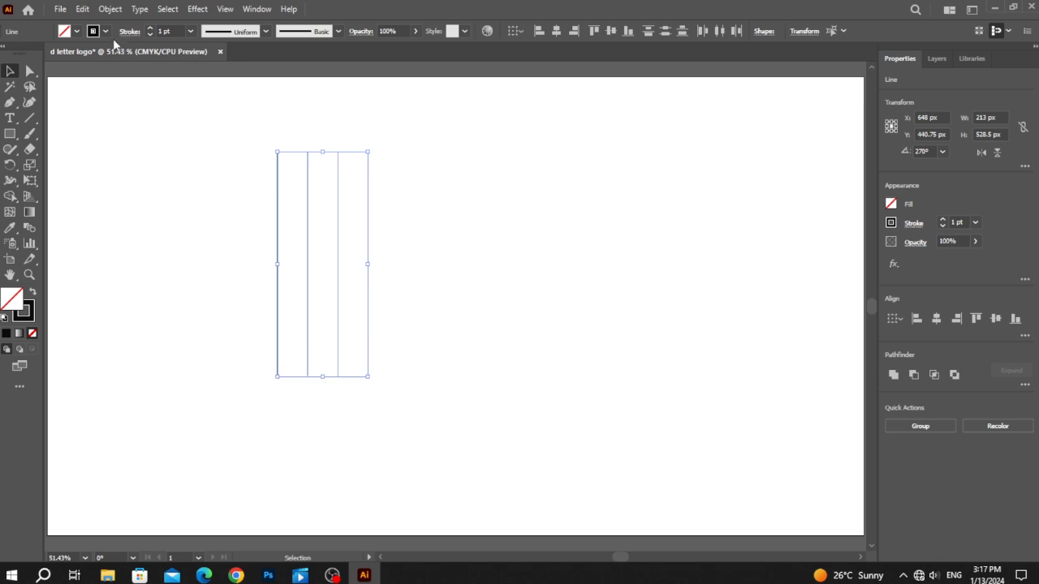
{"action": "left_click", "coordinate": [82, 9]}
{"action": "left_click", "coordinate": [94, 71]}
{"action": "left_click", "coordinate": [82, 9]}
{"action": "left_click", "coordinate": [118, 100]}
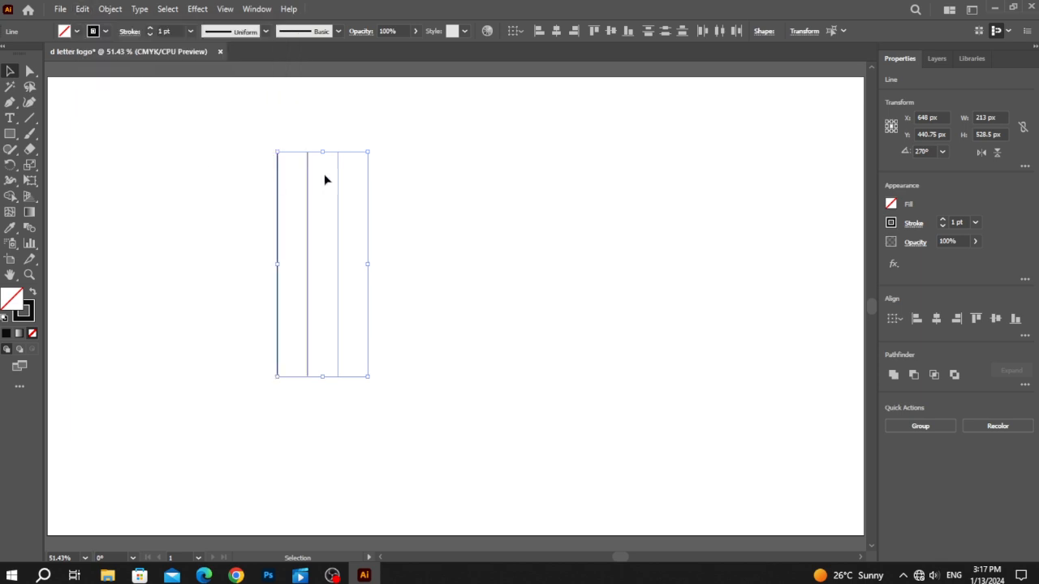
Rotate the pasted lines 90° to form a crossing grid, and scale the whole grid to about 785 px square.
{"action": "left_click_drag", "start_coordinate": [322, 146], "coordinate": [245, 154]}
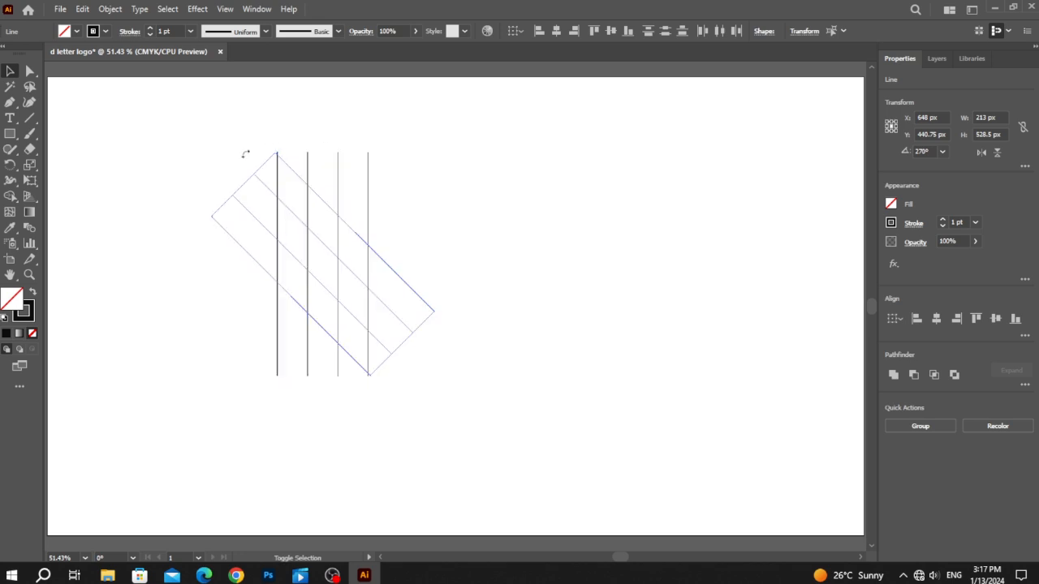
{"action": "left_click_drag", "start_coordinate": [215, 208], "coordinate": [205, 242]}
{"action": "left_click_drag", "start_coordinate": [174, 128], "coordinate": [496, 411]}
{"action": "left_click_drag", "start_coordinate": [322, 378], "coordinate": [322, 485]}
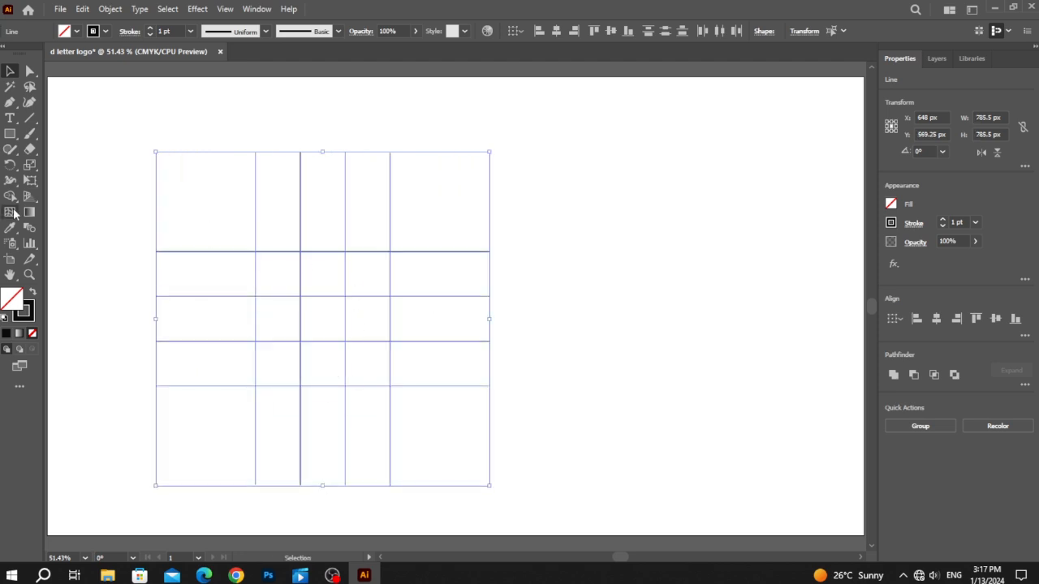
With Shape Builder and a black fill, merge the cells around the grid's centre into a wraparound piece and a left vertical block.
{"action": "left_click_drag", "start_coordinate": [10, 196], "coordinate": [48, 198]}
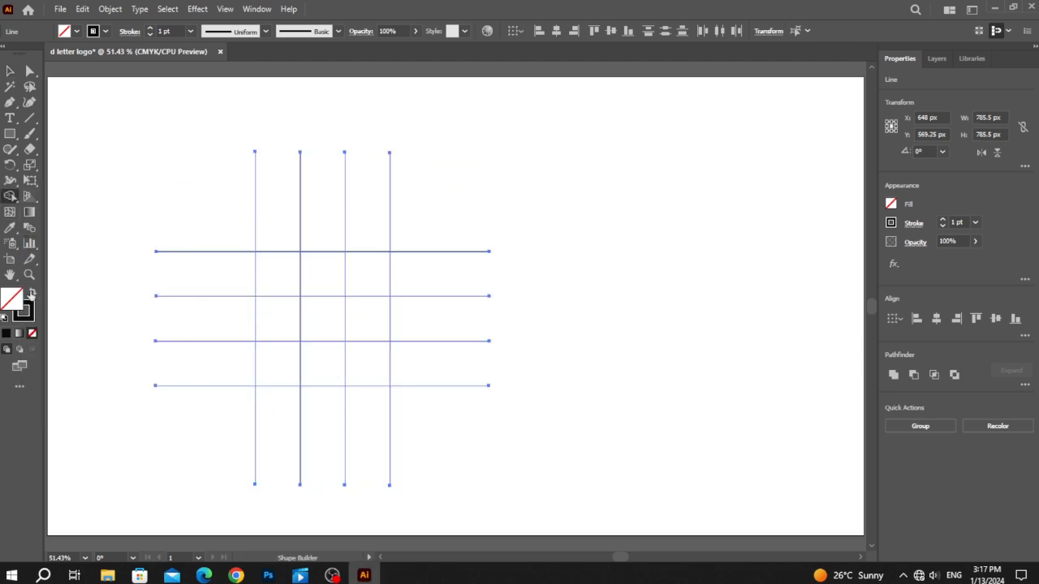
{"action": "left_click", "coordinate": [34, 294]}
{"action": "left_click_drag", "start_coordinate": [272, 275], "coordinate": [355, 279]}
{"action": "mouse_move", "coordinate": [357, 367]}
{"action": "left_mouse_down"}
{"action": "mouse_move", "coordinate": [322, 365]}
{"action": "mouse_move", "coordinate": [271, 349]}
{"action": "left_mouse_up"}
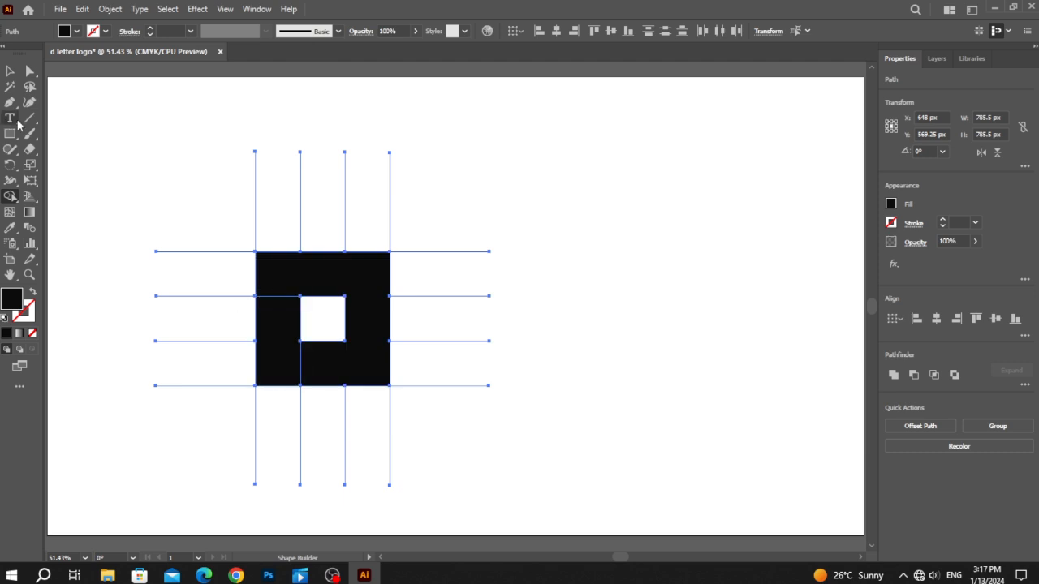
Move the black square frame to the right of the grid and delete the leftover grid lines.
{"action": "left_click", "coordinate": [11, 72]}
{"action": "left_click", "coordinate": [293, 341]}
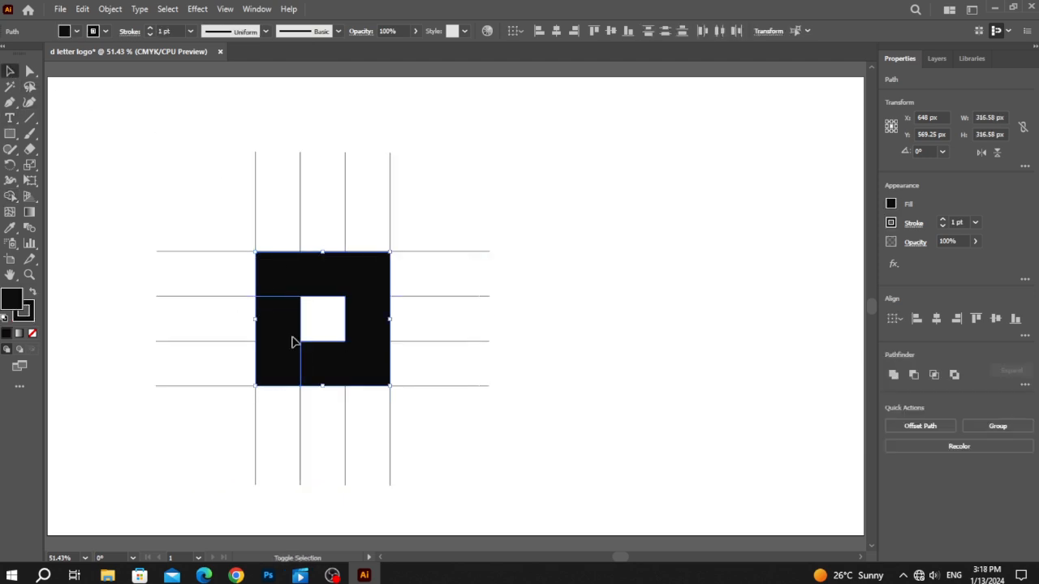
{"action": "left_click_drag", "start_coordinate": [304, 285], "coordinate": [604, 273]}
{"action": "left_click_drag", "start_coordinate": [425, 143], "coordinate": [194, 482]}
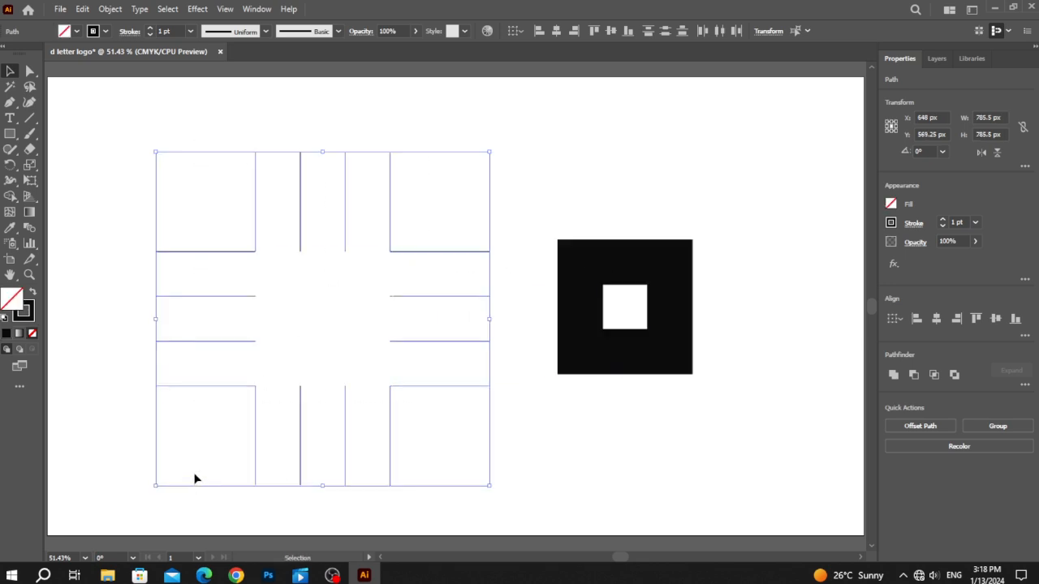
{"action": "key", "text": "Delete"}
Enlarge the black square frame proportionally to about 692 px and place it near the artboard's middle.
{"action": "left_click", "coordinate": [588, 337]}
{"action": "left_click_drag", "start_coordinate": [483, 183], "coordinate": [761, 395]}
{"action": "left_click_drag", "start_coordinate": [666, 353], "coordinate": [388, 441]}
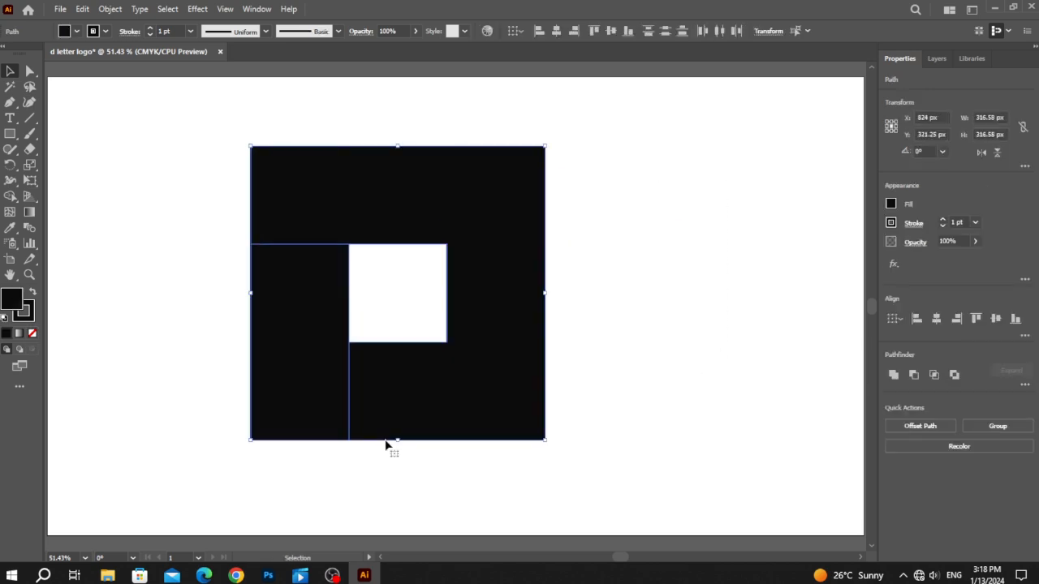
Round the wraparound piece's two outer right corners to the maximum radius to form the outer curve of a D.
{"action": "left_click", "coordinate": [29, 71]}
{"action": "left_click", "coordinate": [202, 190]}
{"action": "left_click", "coordinate": [519, 195]}
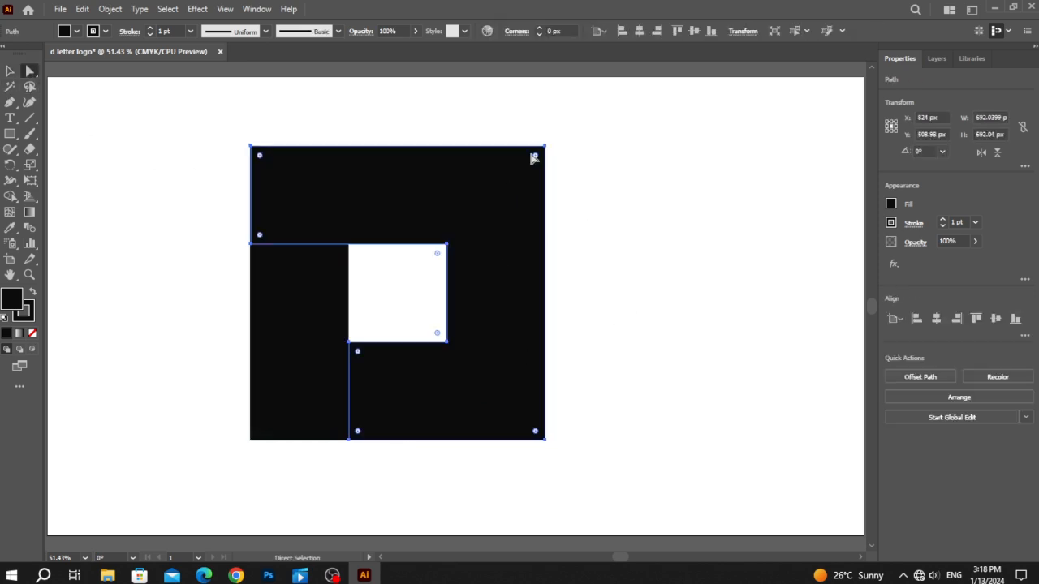
{"action": "left_click_drag", "start_coordinate": [602, 106], "coordinate": [523, 490]}
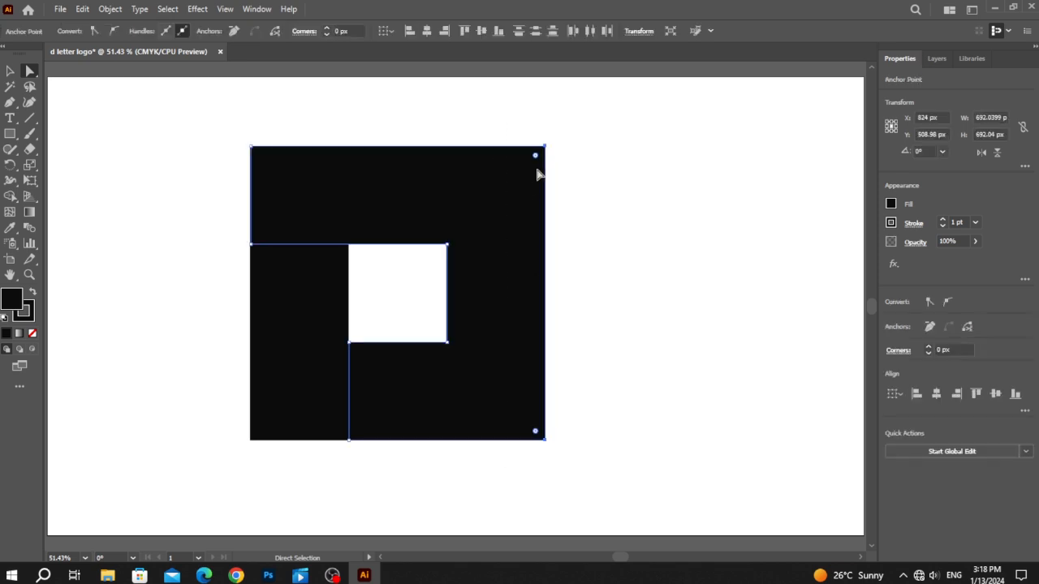
{"action": "left_click_drag", "start_coordinate": [536, 156], "coordinate": [296, 383]}
{"action": "left_click", "coordinate": [425, 284]}
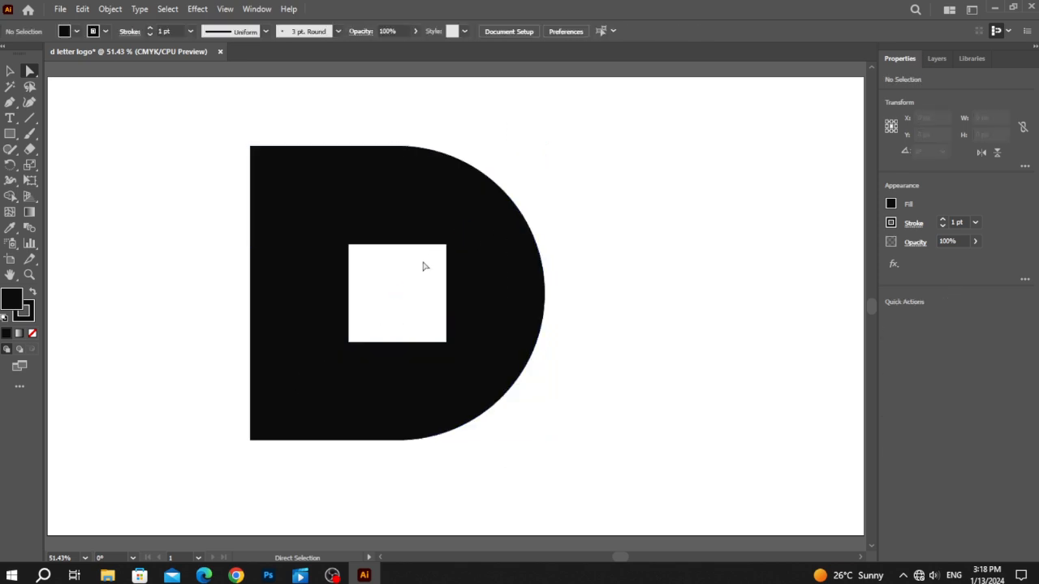
Round the two right corners of the inner opening to the maximum radius of about 115 px.
{"action": "left_click", "coordinate": [448, 246]}
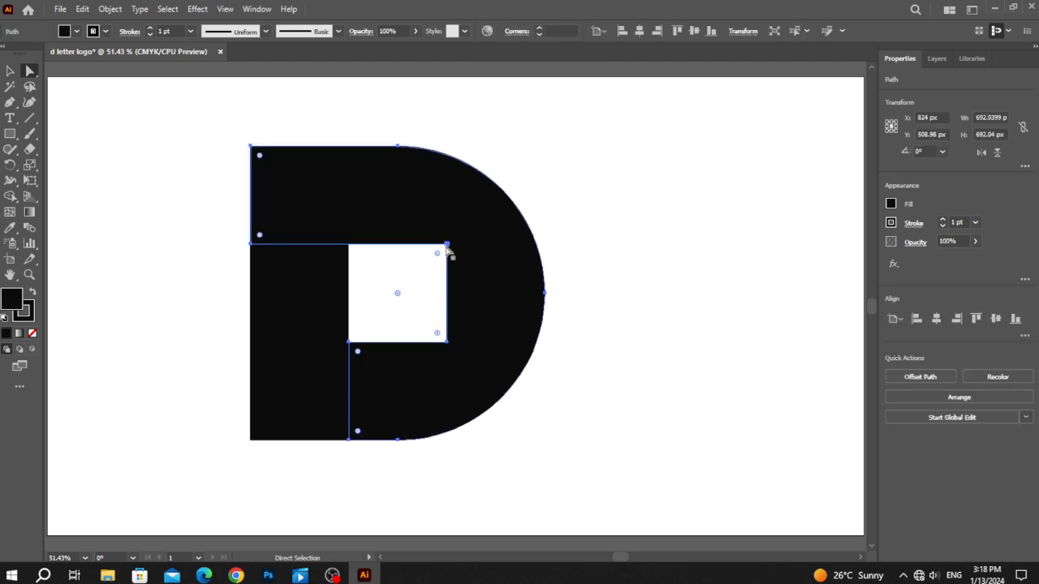
{"action": "left_click", "coordinate": [446, 245]}
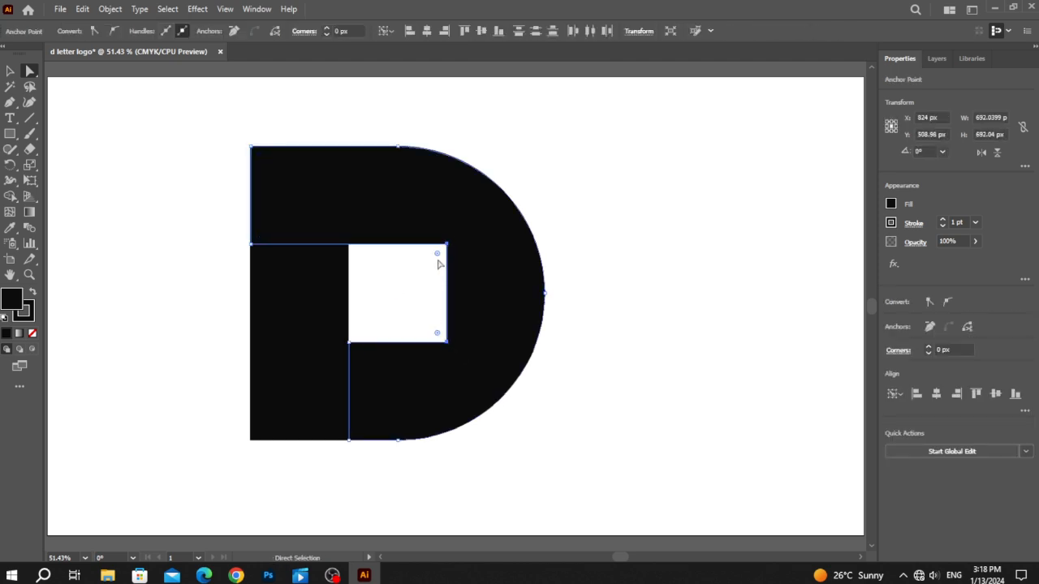
{"action": "left_click_drag", "start_coordinate": [438, 253], "coordinate": [334, 393]}
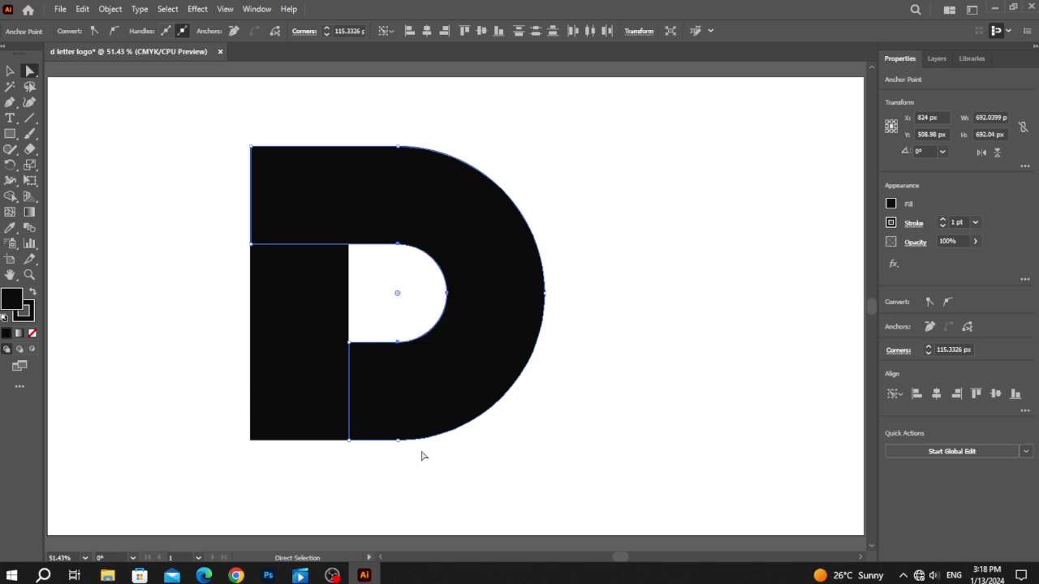
{"action": "left_click", "coordinate": [649, 425]}
Paste a copy of the curved piece in front and shrink it proportionally to under half size against the D's top edge.
{"action": "left_click", "coordinate": [448, 419]}
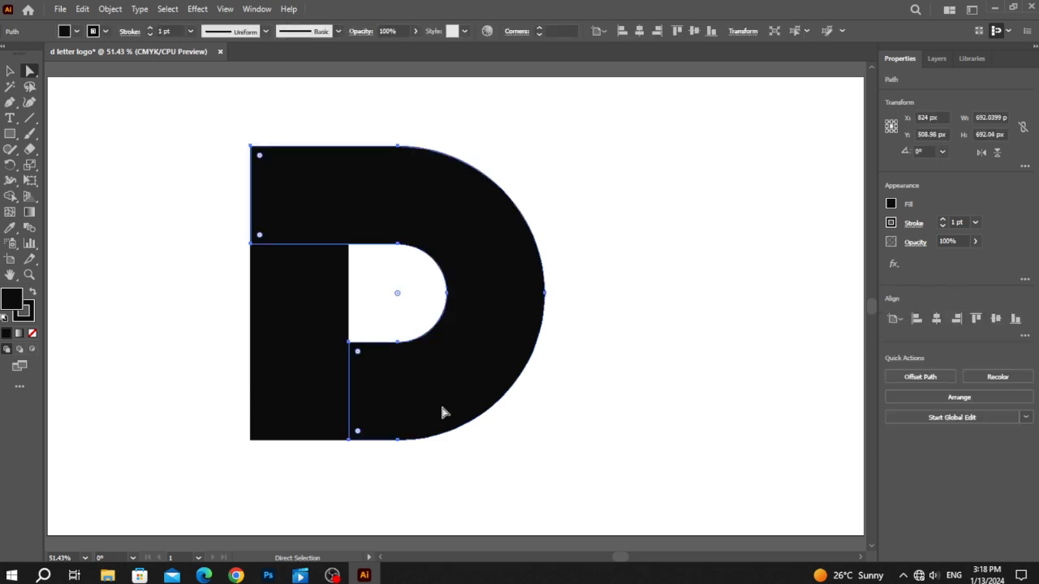
{"action": "left_click", "coordinate": [82, 8]}
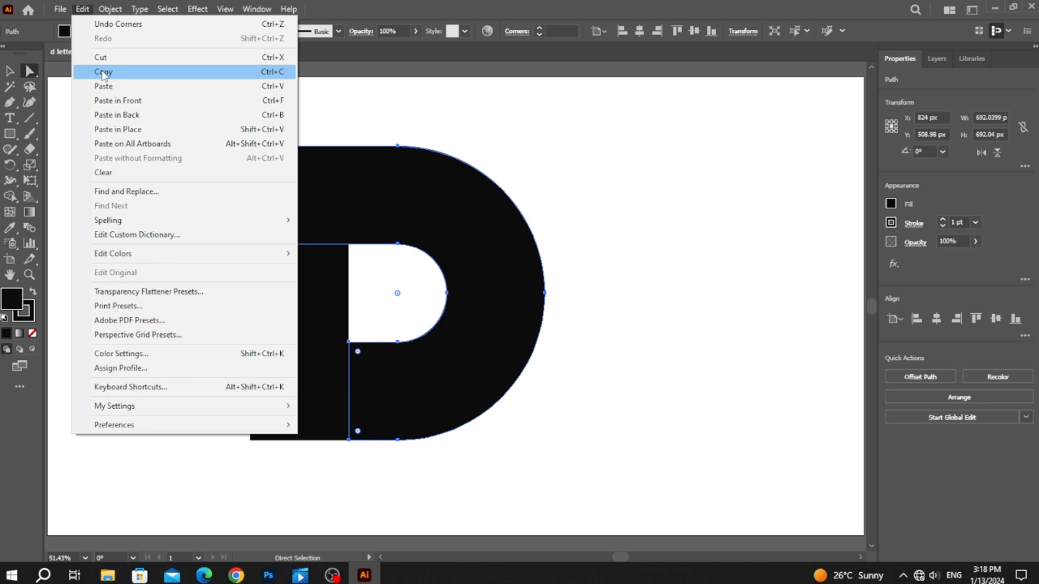
{"action": "left_click", "coordinate": [105, 73]}
{"action": "left_click", "coordinate": [88, 9]}
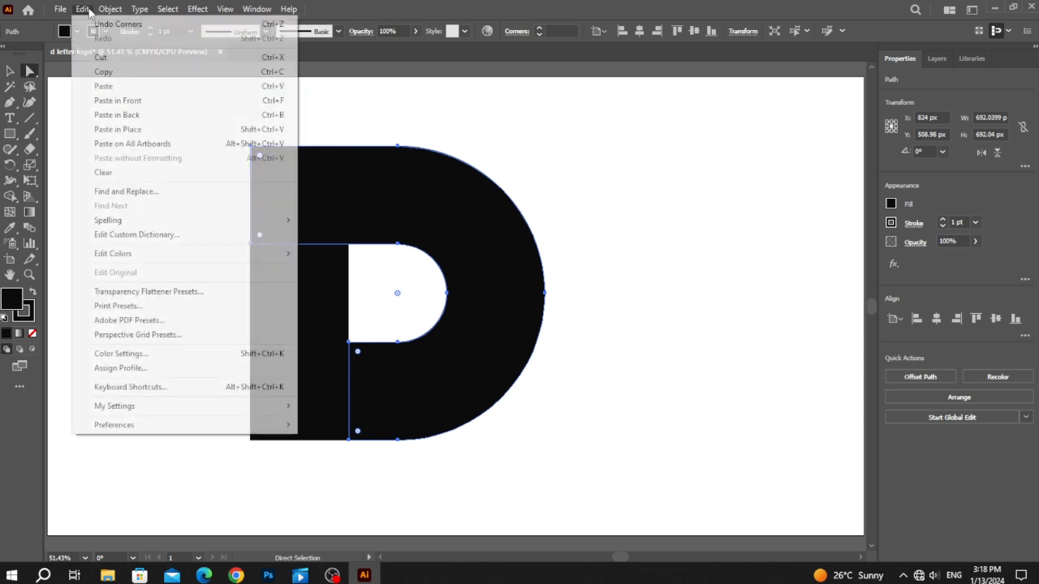
{"action": "left_click", "coordinate": [113, 100]}
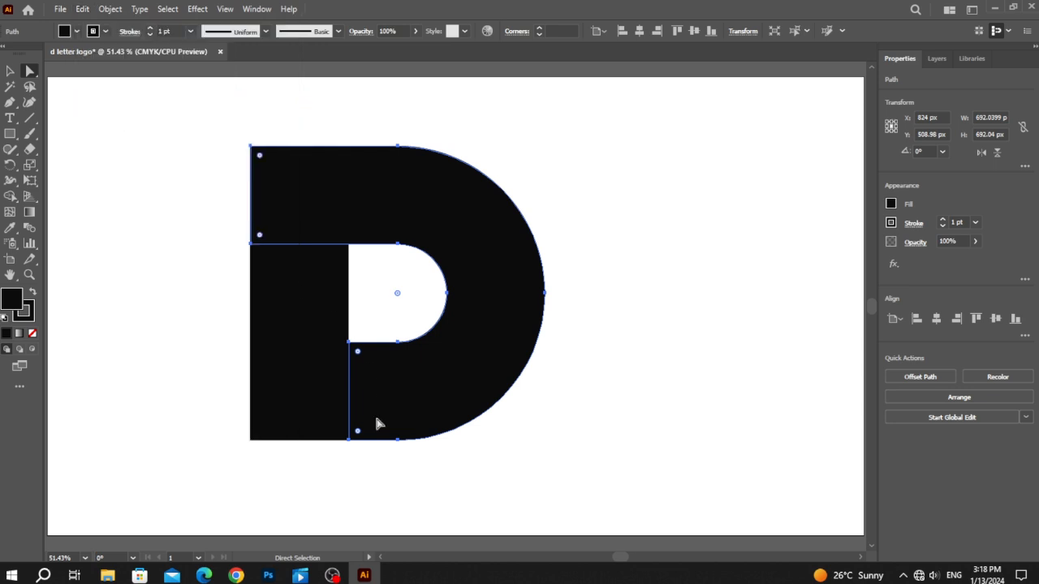
{"action": "left_click", "coordinate": [9, 71]}
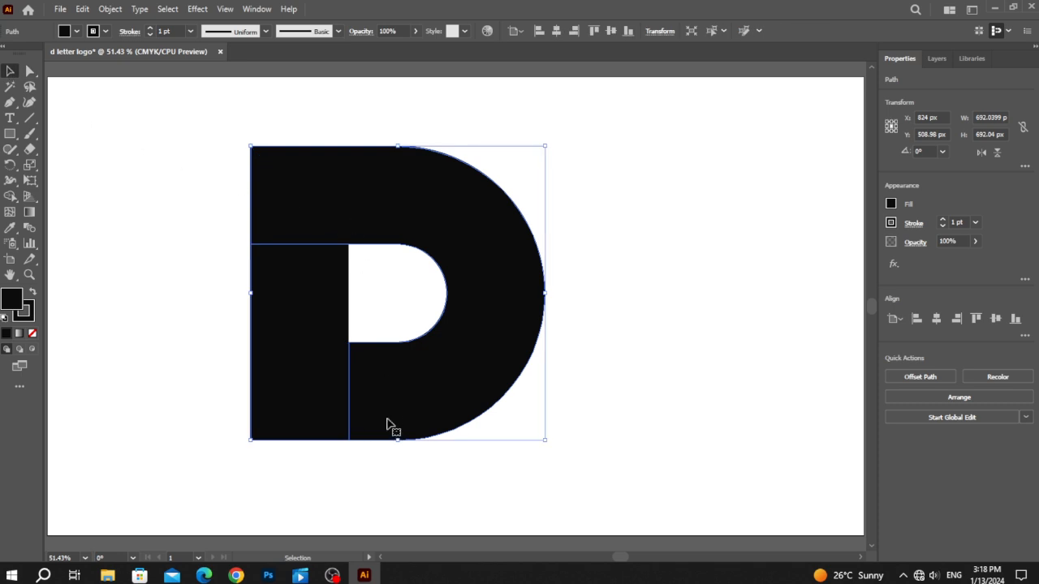
{"action": "left_click_drag", "start_coordinate": [398, 440], "coordinate": [388, 278]}
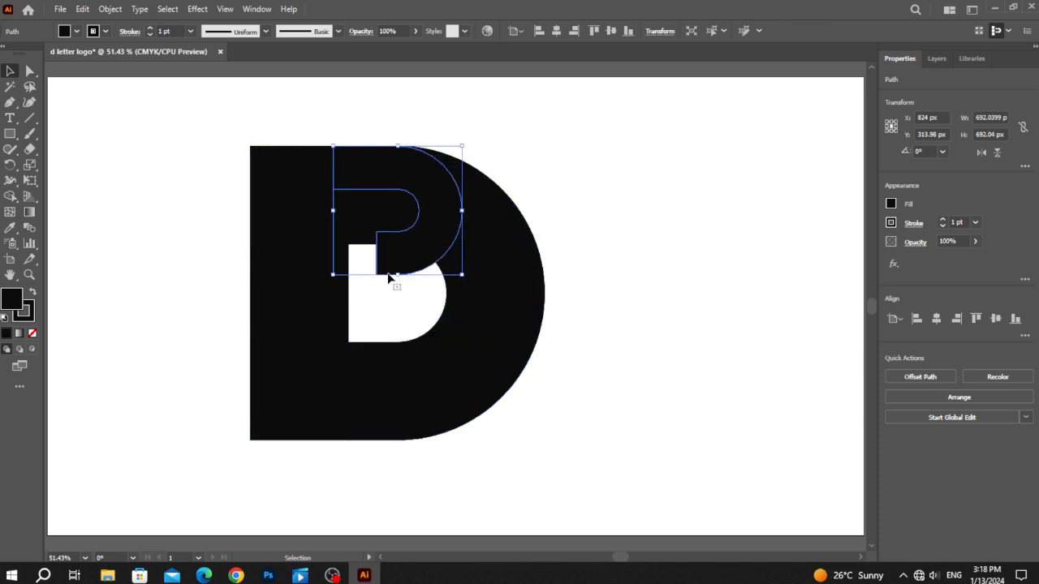
Select all pieces of the D together with the small copy and activate Shape Builder.
{"action": "left_click", "coordinate": [712, 301]}
{"action": "left_click_drag", "start_coordinate": [566, 541], "coordinate": [566, 541]}
{"action": "left_click_drag", "start_coordinate": [10, 197], "coordinate": [46, 202]}
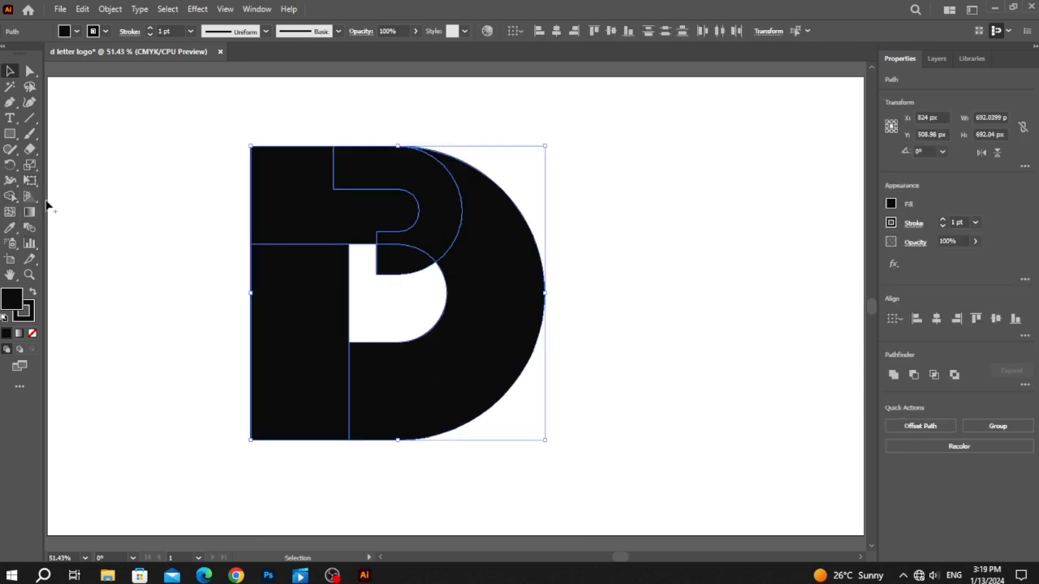
{"action": "left_click", "coordinate": [30, 310]}
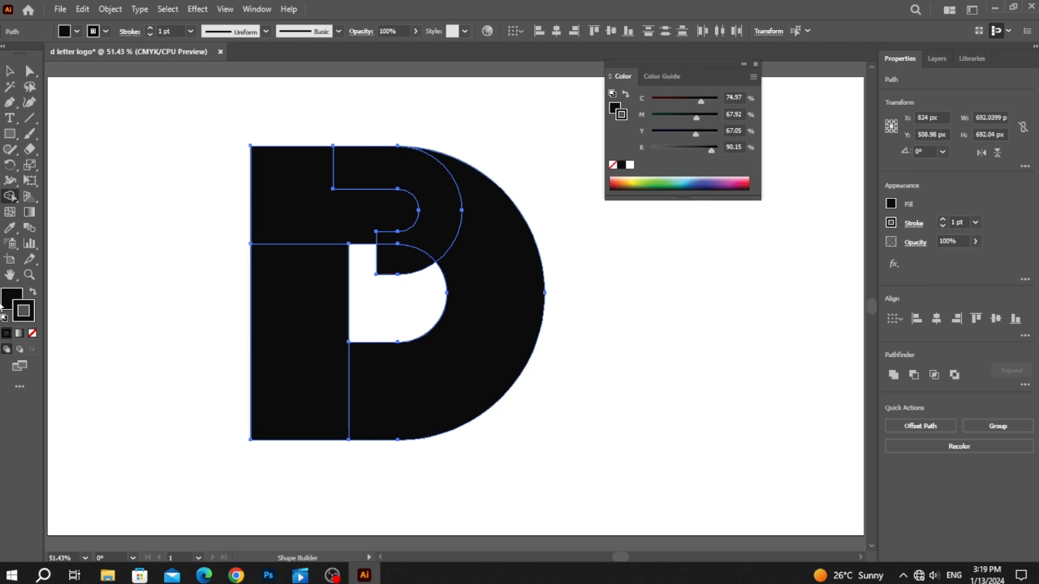
{"action": "left_click", "coordinate": [10, 298]}
{"action": "left_click", "coordinate": [32, 334]}
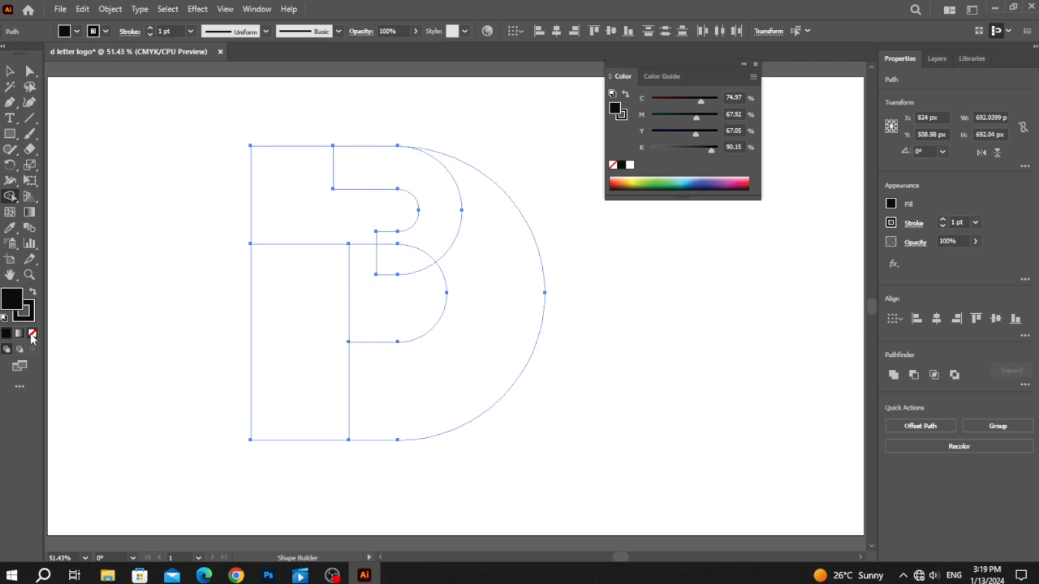
{"action": "key", "text": "v"}
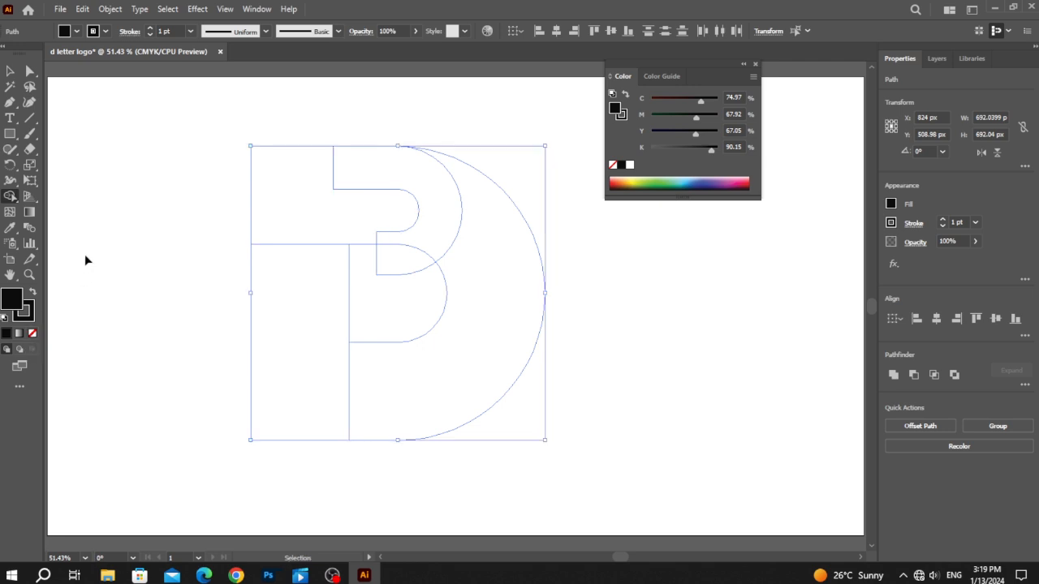
{"action": "key", "text": "ctrl+z"}
{"action": "key", "text": "shift+m"}
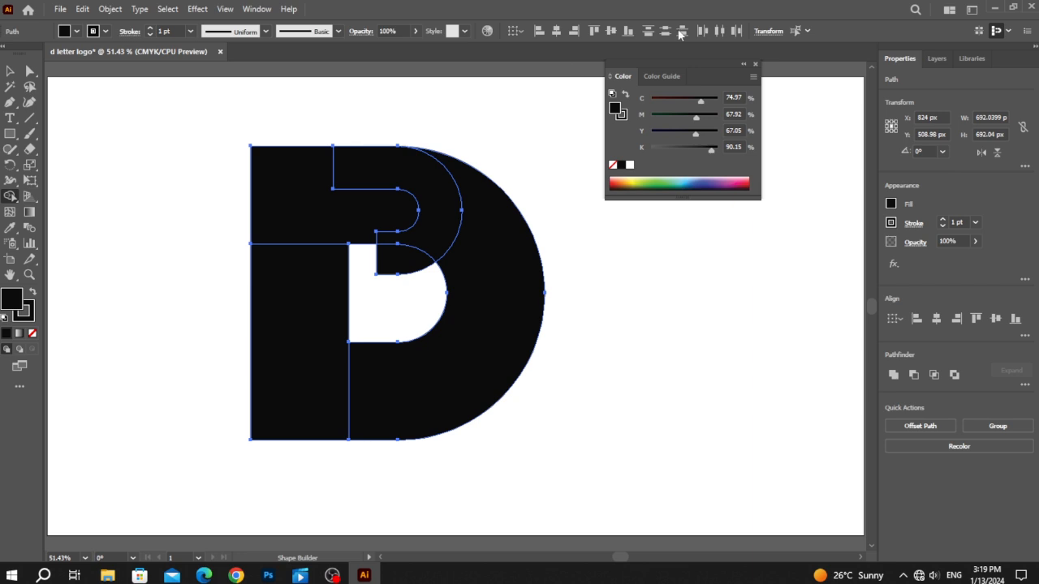
{"action": "left_click", "coordinate": [754, 64]}
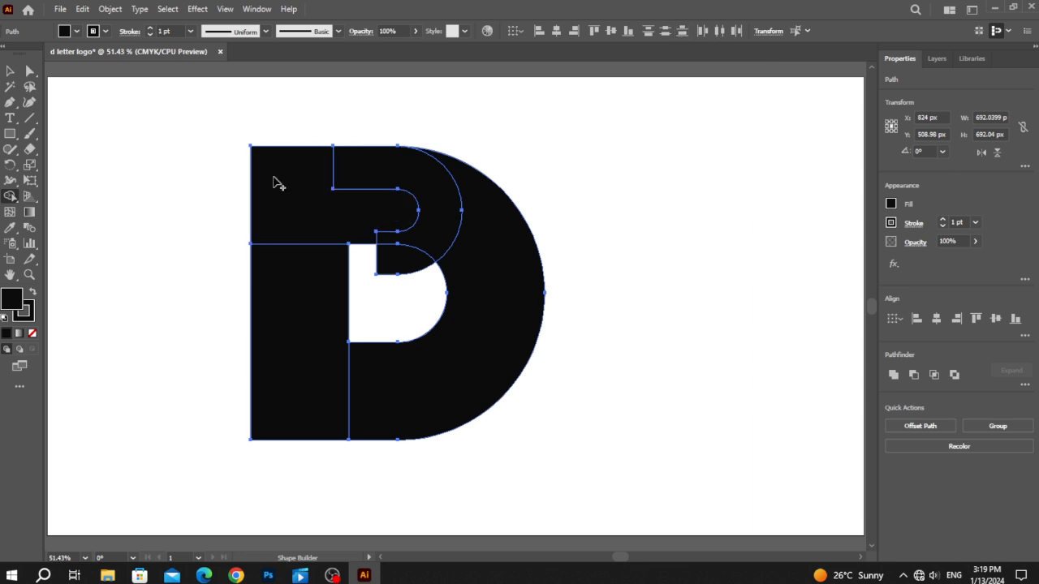
With Shape Builder, remove the overlap inside the D's opening and merge the upper regions into one round-ended bar.
{"action": "left_click", "coordinate": [390, 258], "text": "alt"}
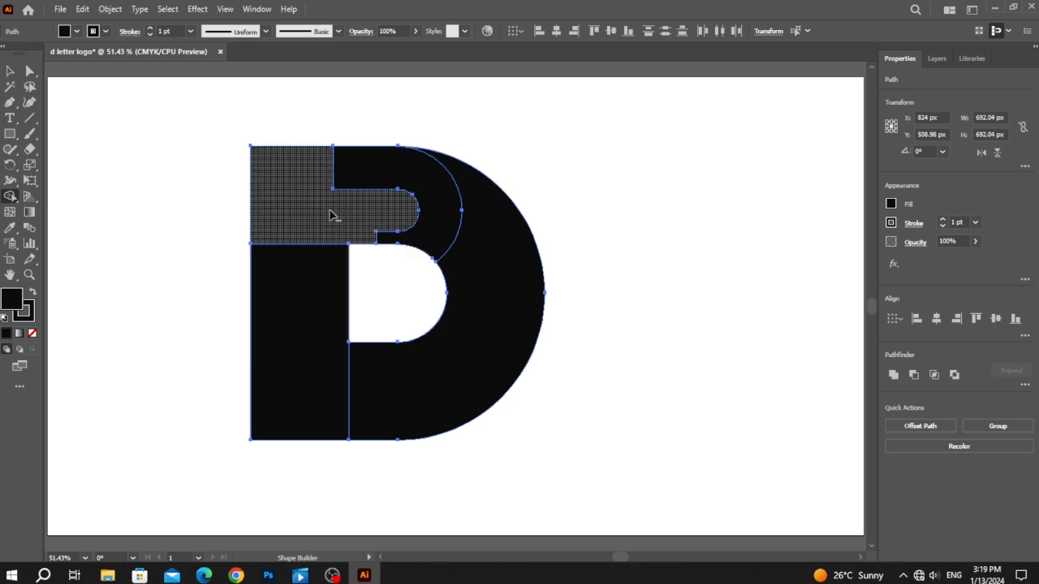
{"action": "left_click_drag", "start_coordinate": [329, 188], "coordinate": [352, 186]}
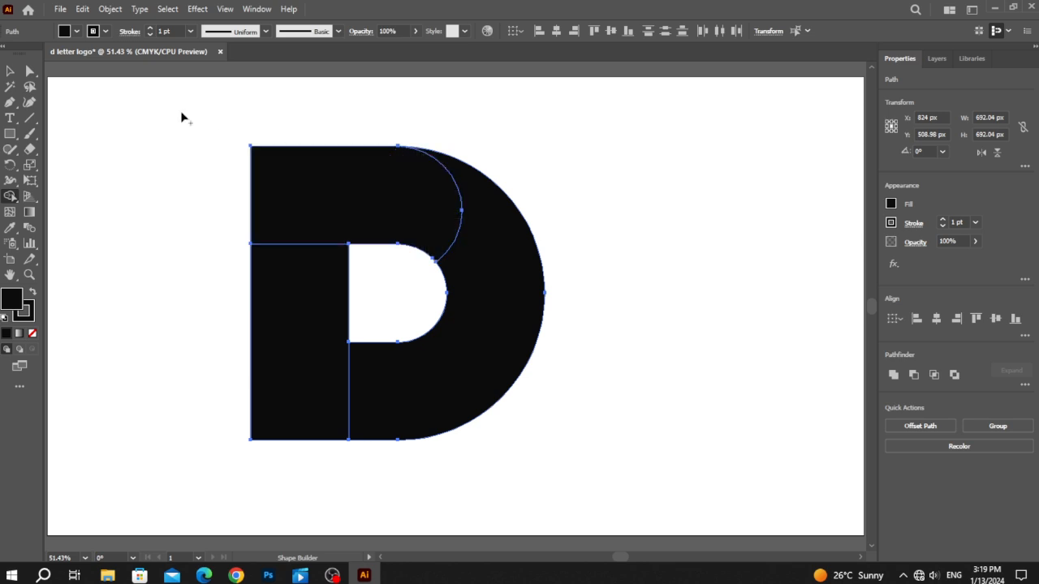
{"action": "left_click", "coordinate": [10, 71]}
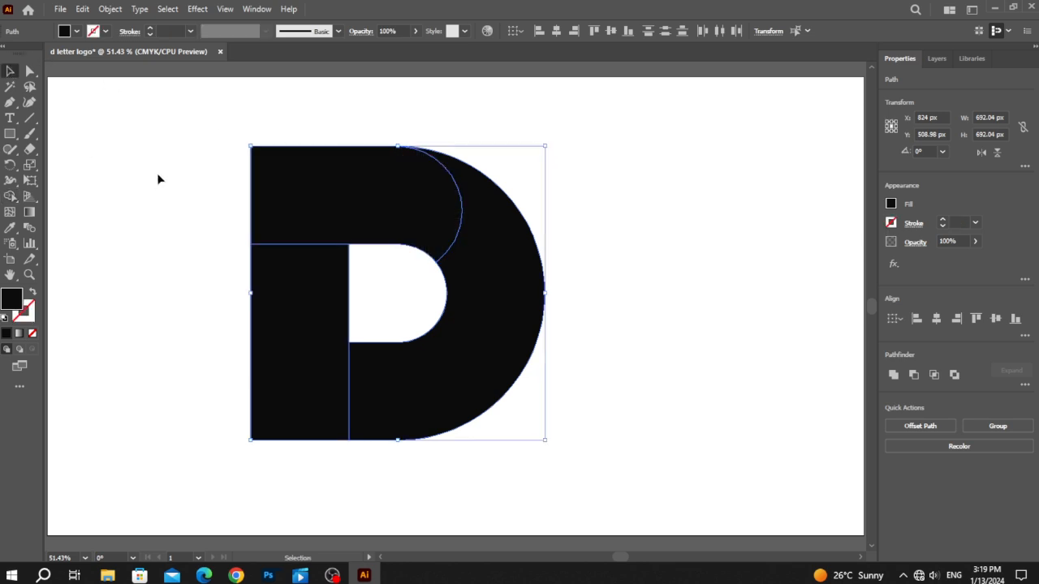
{"action": "left_click", "coordinate": [31, 71]}
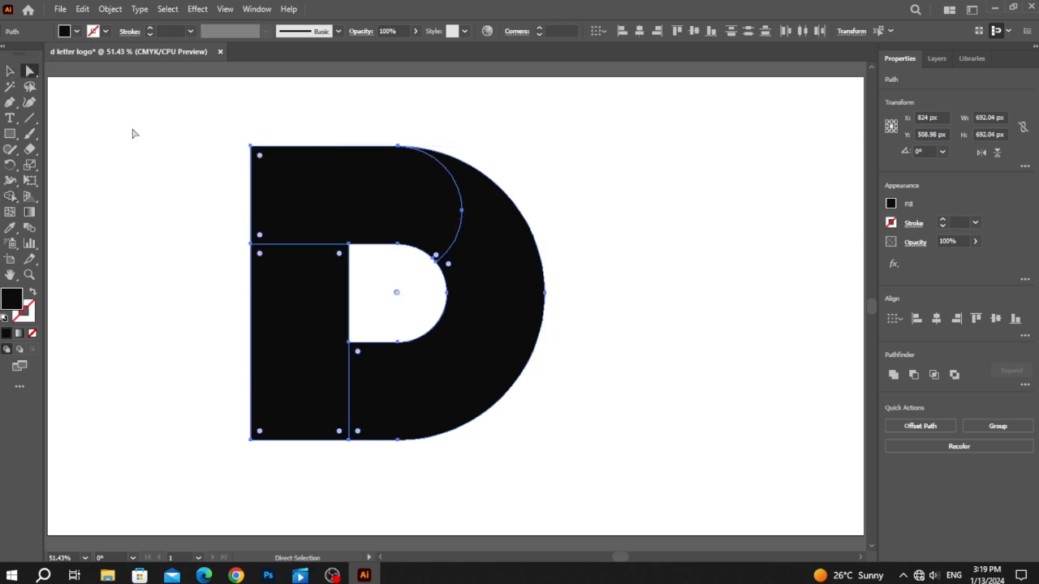
{"action": "left_click", "coordinate": [194, 256]}
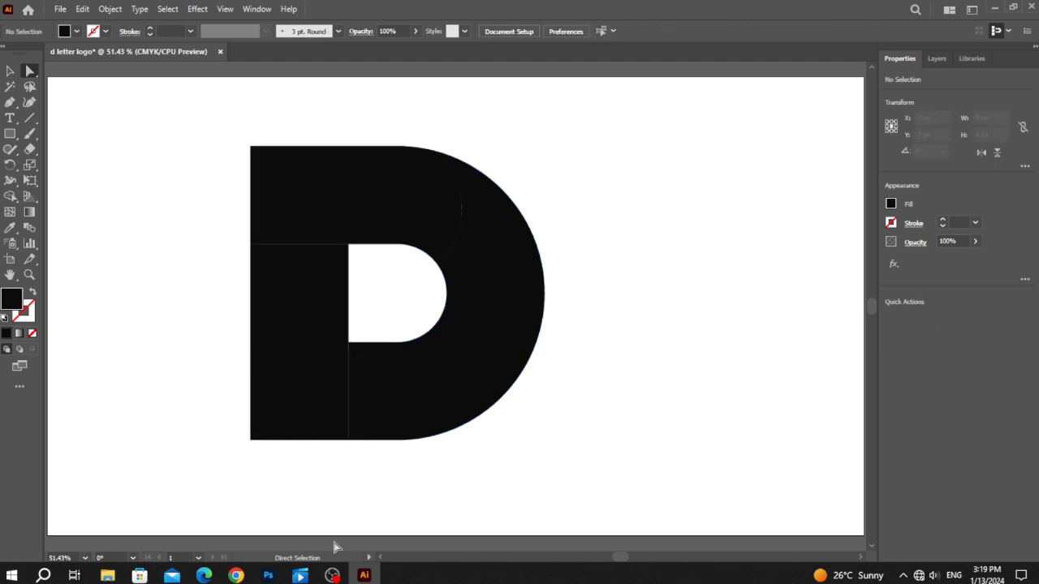
{"action": "left_click", "coordinate": [342, 161]}
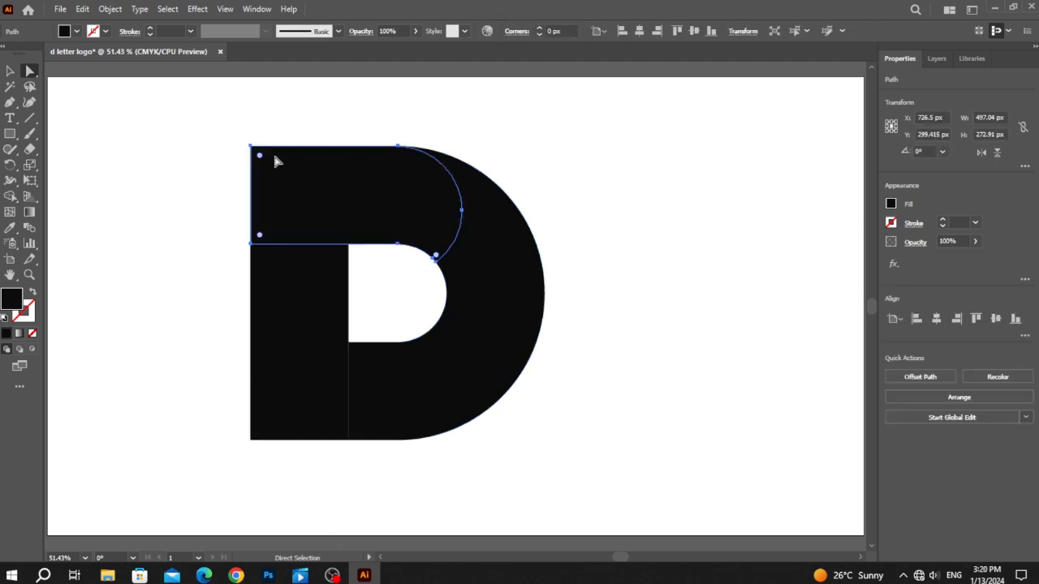
{"action": "left_click_drag", "start_coordinate": [229, 131], "coordinate": [267, 460]}
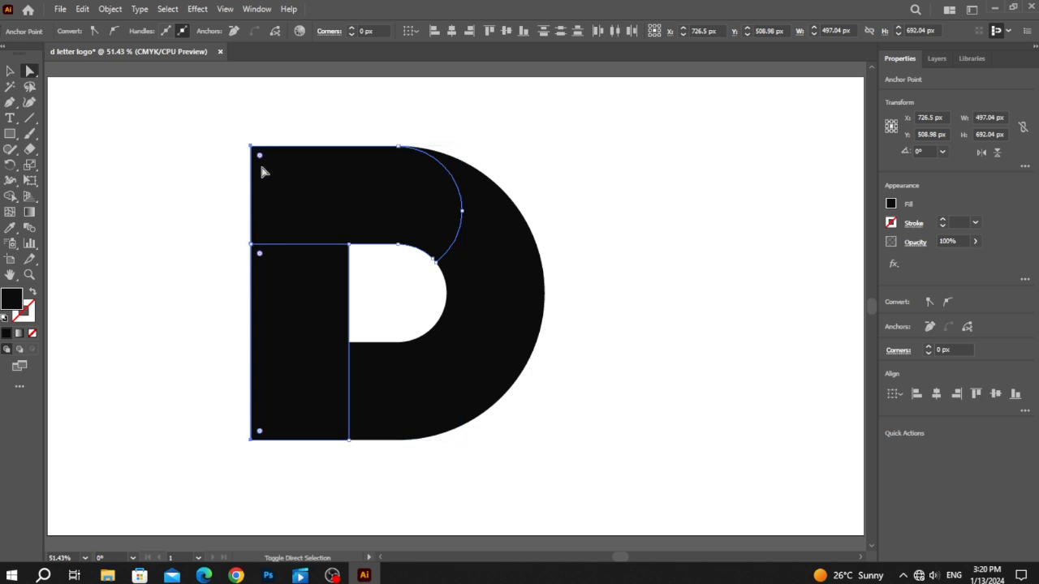
{"action": "mouse_move", "coordinate": [260, 158]}
{"action": "left_mouse_down"}
{"action": "mouse_move", "coordinate": [294, 195]}
{"action": "mouse_move", "coordinate": [251, 155]}
{"action": "mouse_move", "coordinate": [262, 170]}
{"action": "left_mouse_up"}
{"action": "left_click", "coordinate": [269, 123]}
{"action": "left_click", "coordinate": [256, 159]}
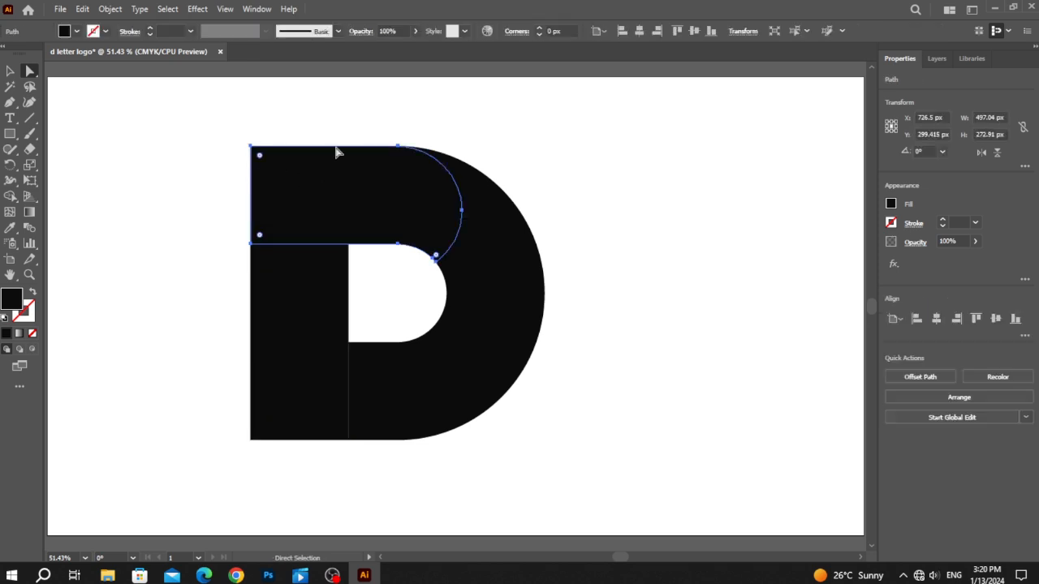
{"action": "left_click", "coordinate": [224, 128]}
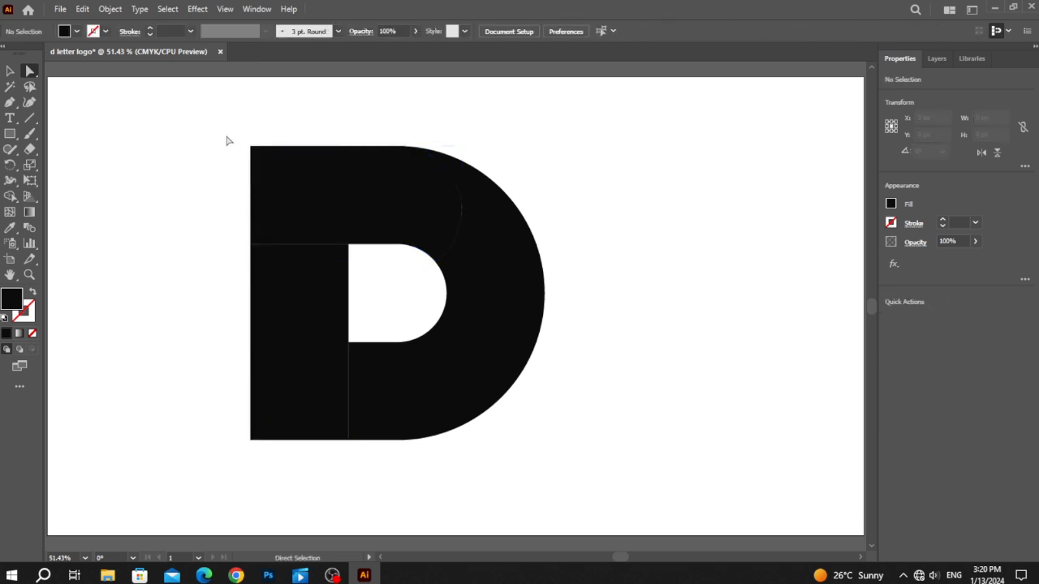
{"action": "left_click", "coordinate": [495, 272]}
{"action": "left_click", "coordinate": [394, 220]}
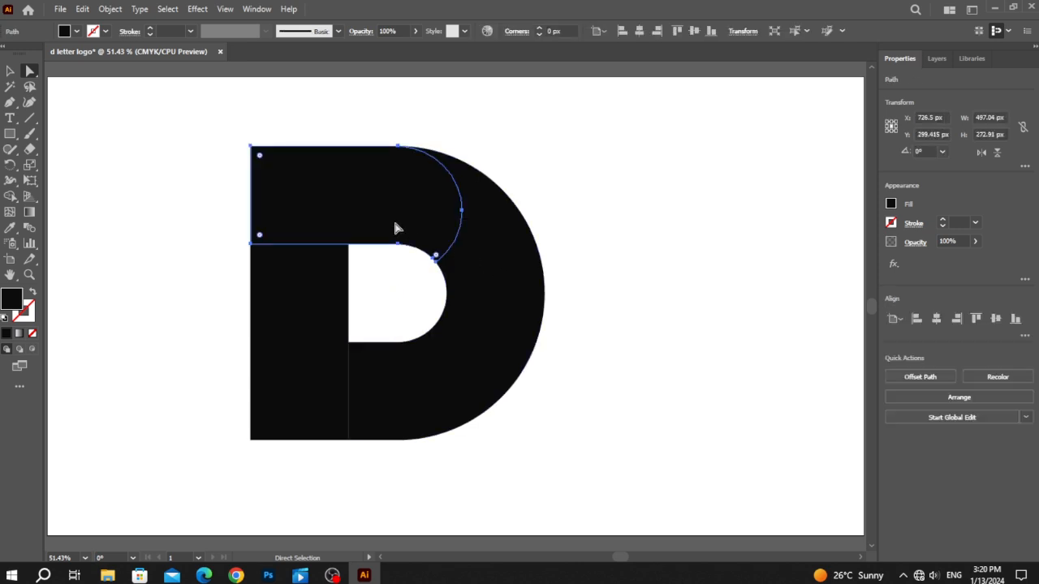
{"action": "left_click", "coordinate": [9, 70]}
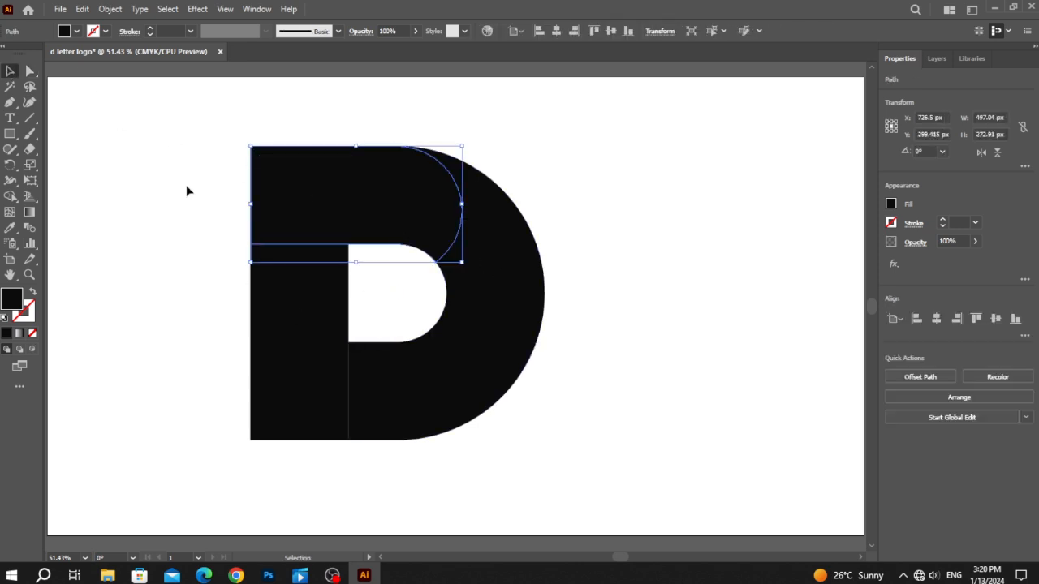
{"action": "left_click", "coordinate": [186, 190]}
{"action": "left_click", "coordinate": [272, 217]}
{"action": "left_click", "coordinate": [30, 70]}
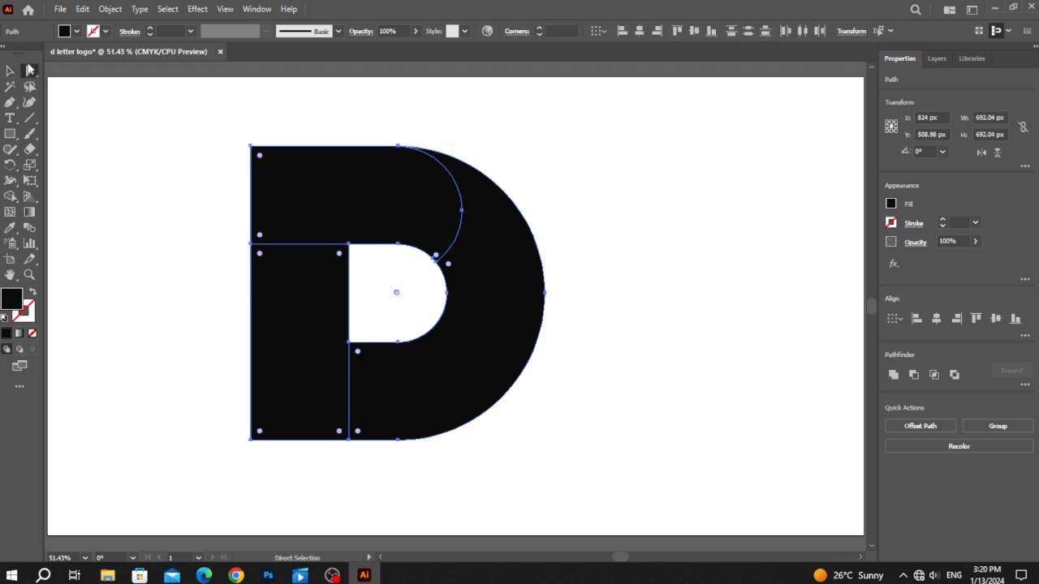
{"action": "left_click", "coordinate": [251, 147]}
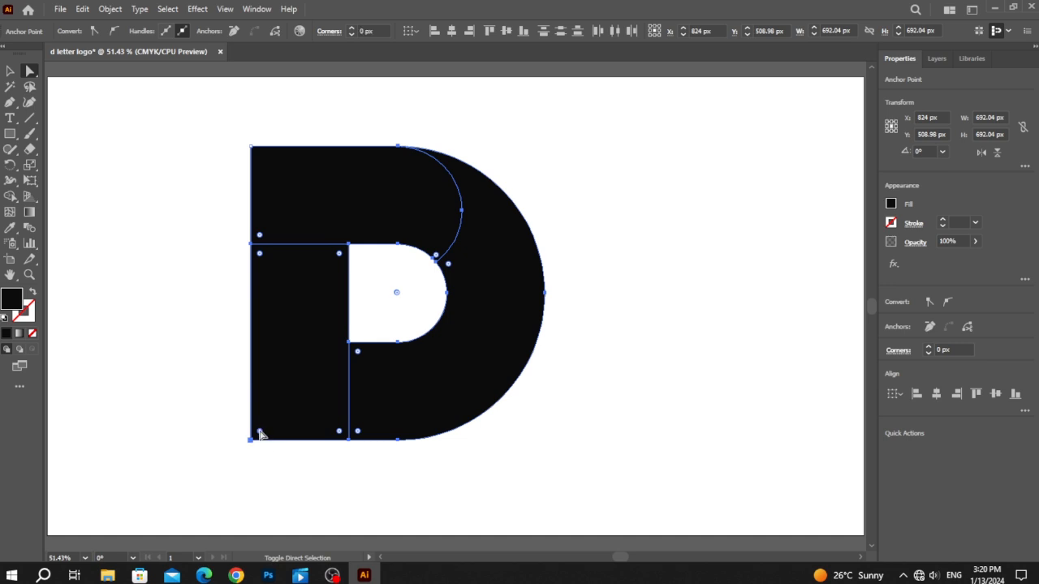
{"action": "left_click", "coordinate": [213, 268]}
{"action": "key", "text": "v"}
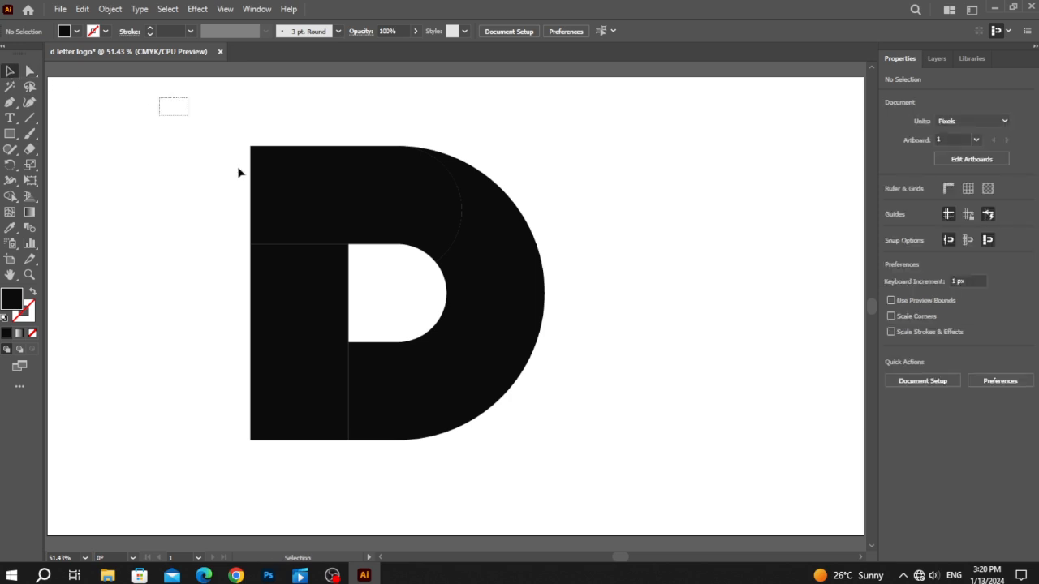
Give the top bar's outer upper-left corner a large rounded radius using its live corner.
{"action": "left_click_drag", "start_coordinate": [240, 172], "coordinate": [539, 395]}
{"action": "key", "text": "a"}
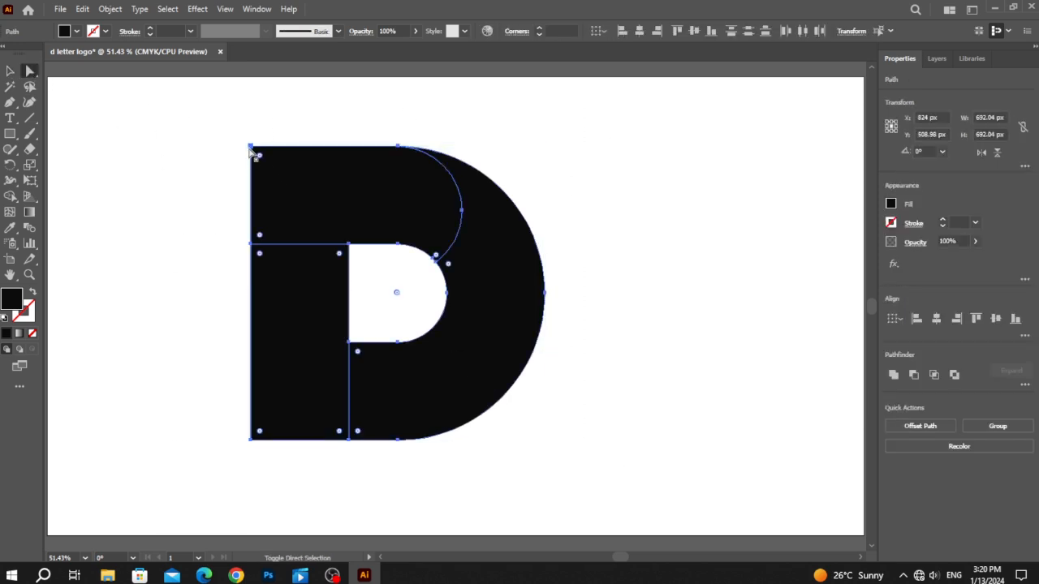
{"action": "left_click", "coordinate": [252, 150]}
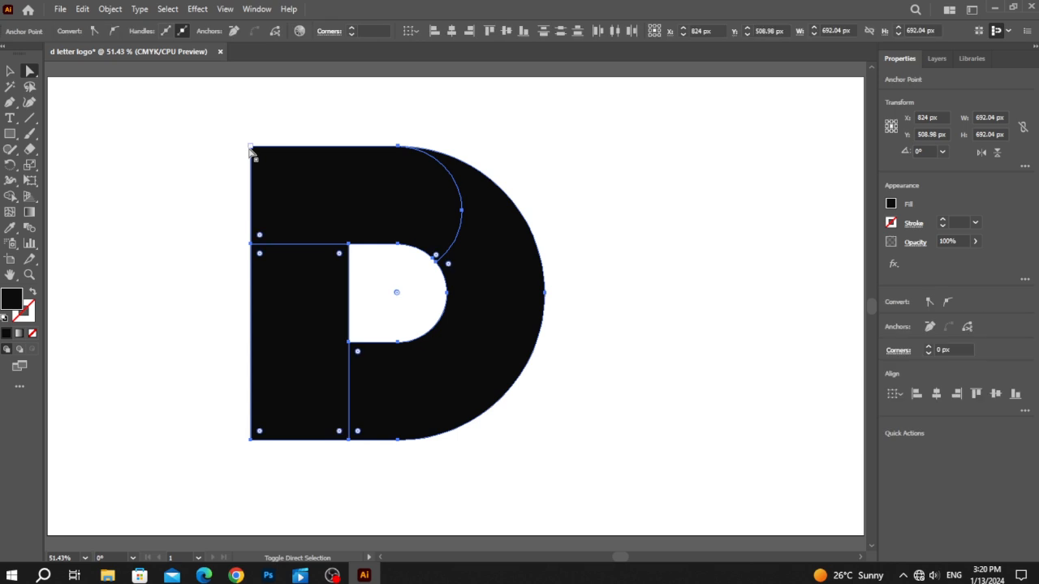
{"action": "left_click", "coordinate": [251, 440], "text": "shift"}
{"action": "left_click", "coordinate": [263, 190]}
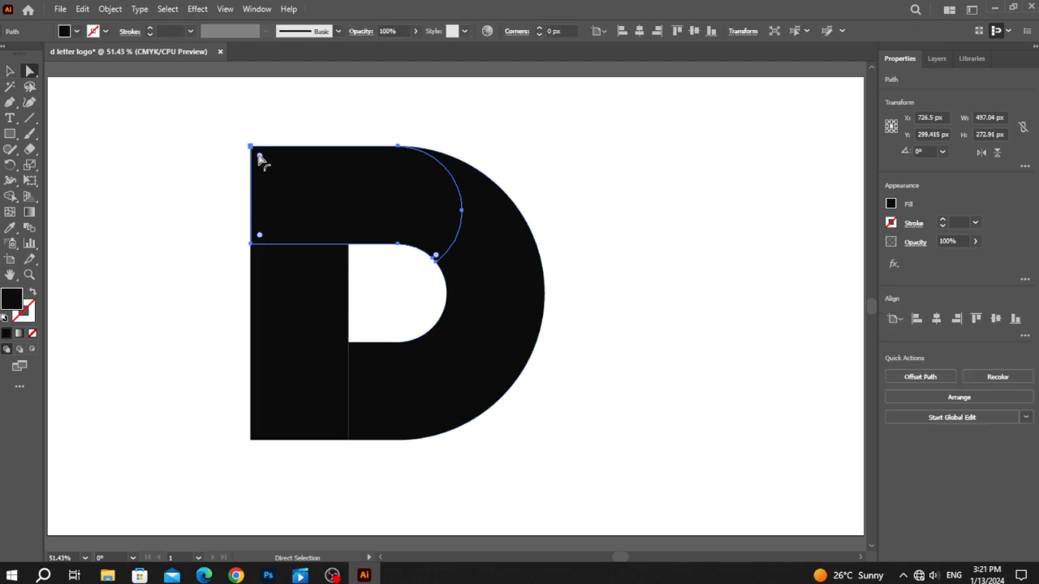
{"action": "left_click_drag", "start_coordinate": [260, 157], "coordinate": [331, 223]}
Round the left stem's outer lower-left corner with a large radius, similar to the corner above it.
{"action": "left_click", "coordinate": [271, 346]}
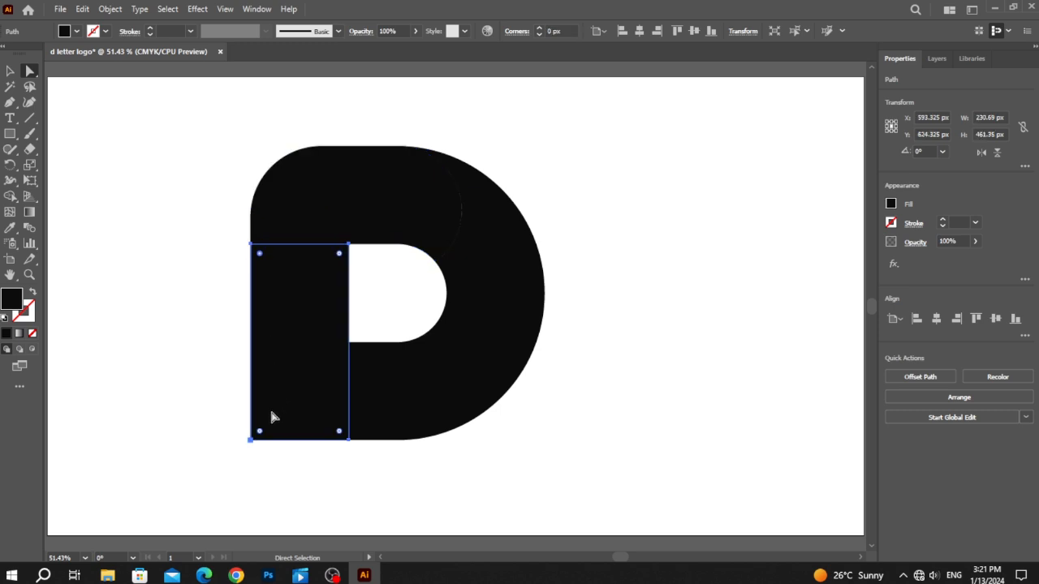
{"action": "left_click_drag", "start_coordinate": [259, 431], "coordinate": [241, 471]}
{"action": "left_click_drag", "start_coordinate": [264, 432], "coordinate": [334, 379]}
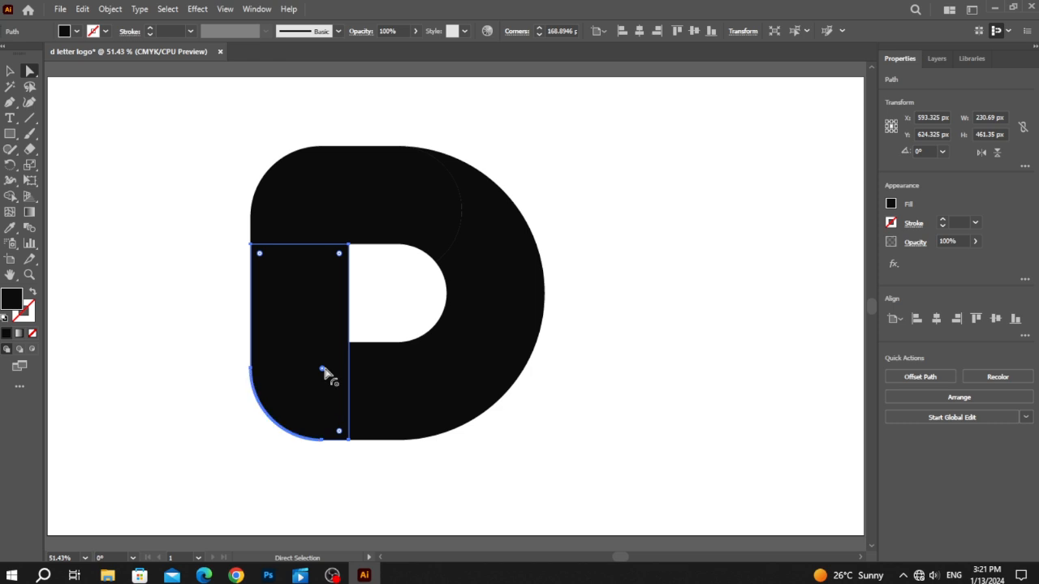
{"action": "left_click", "coordinate": [62, 114]}
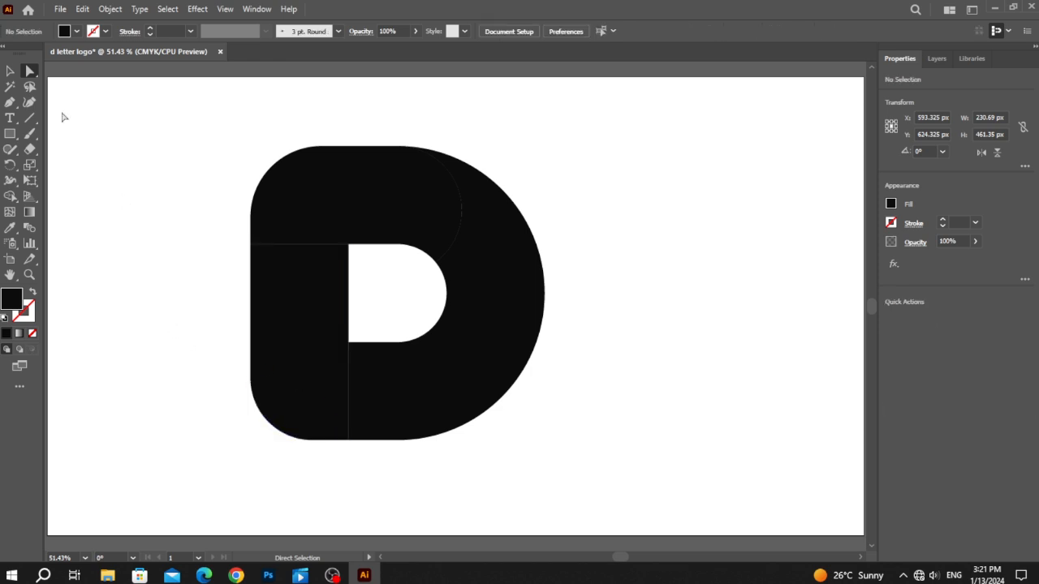
Select all pieces of the D and fill them with the linear Sky gradient preset.
{"action": "left_click", "coordinate": [8, 72]}
{"action": "left_click_drag", "start_coordinate": [154, 101], "coordinate": [546, 475]}
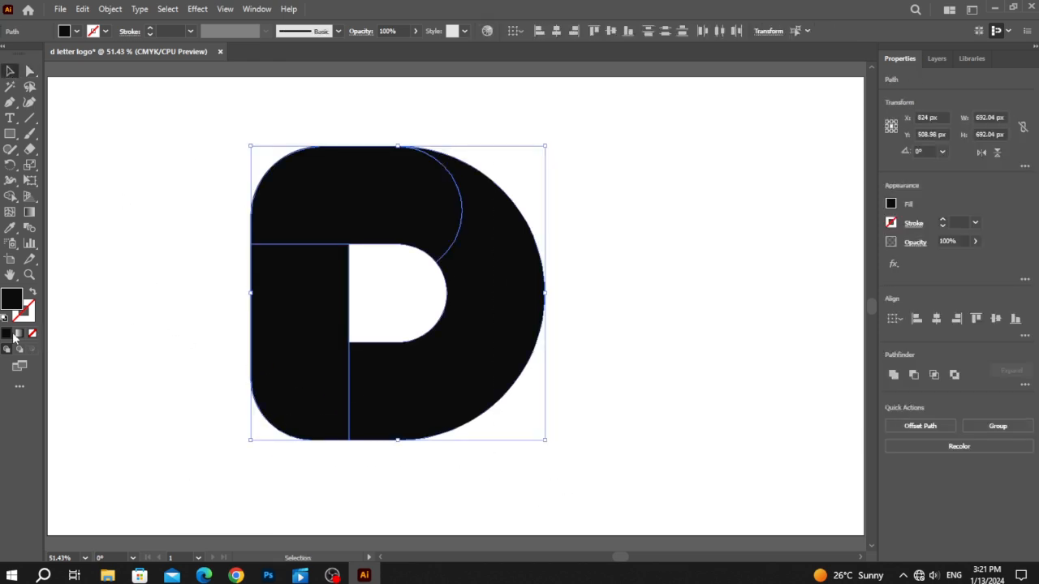
{"action": "left_click", "coordinate": [32, 334]}
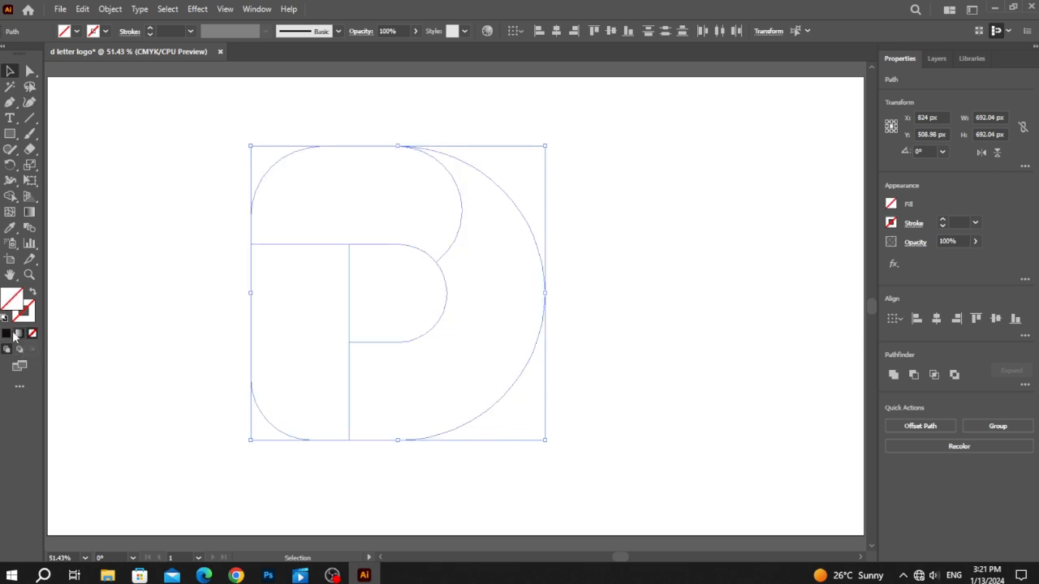
{"action": "left_click", "coordinate": [17, 336]}
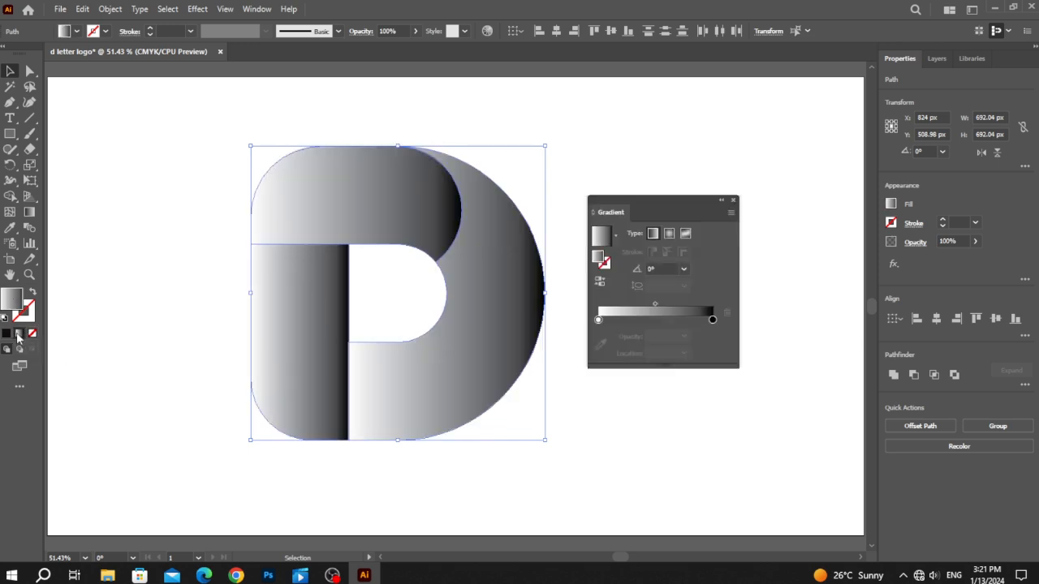
{"action": "left_click", "coordinate": [598, 319]}
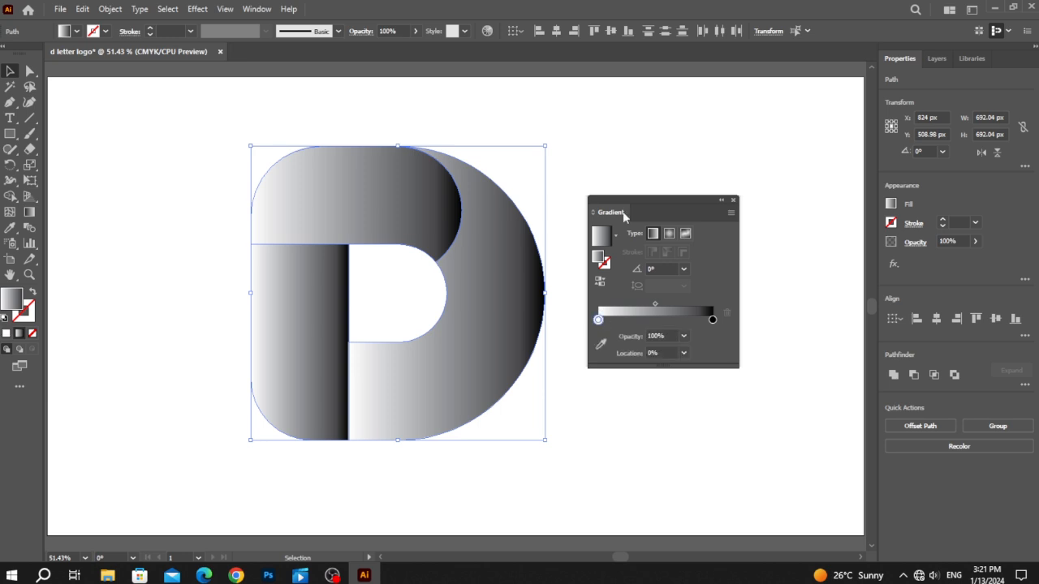
{"action": "left_click", "coordinate": [615, 234]}
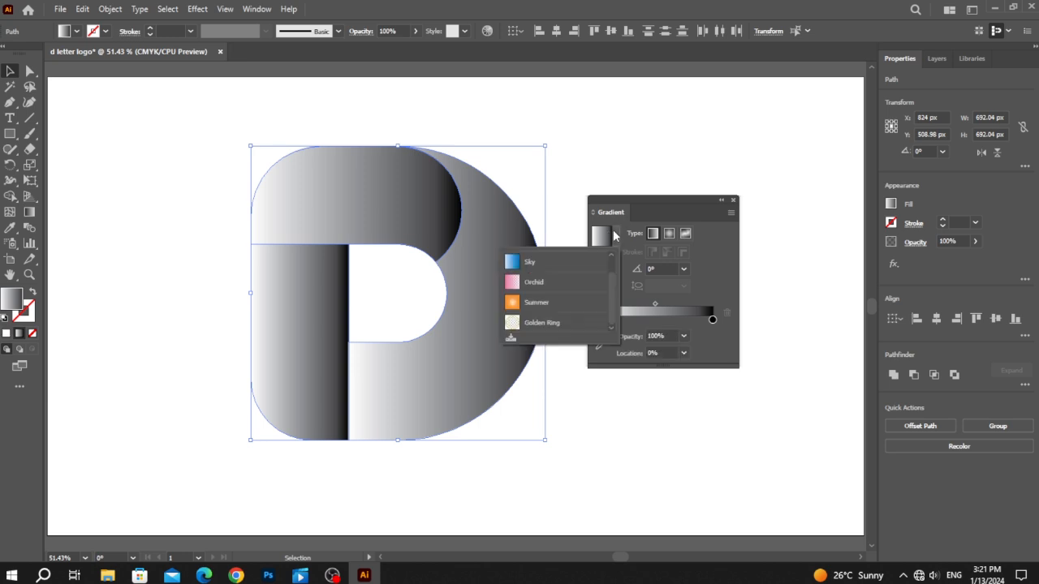
{"action": "left_click", "coordinate": [540, 270]}
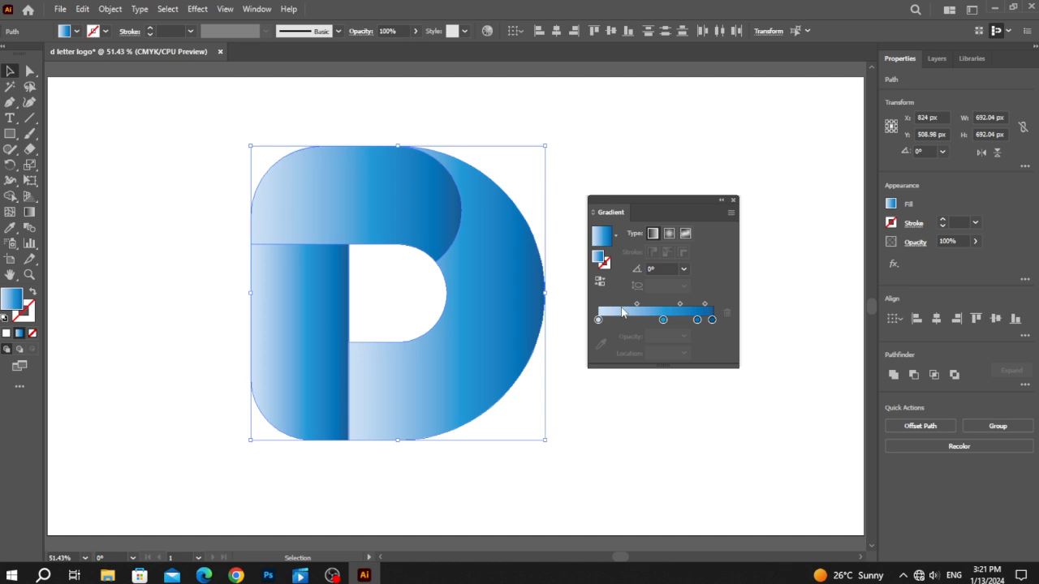
Recolor the gradient's first color stop to black (K 100) and deselect the artwork.
{"action": "double_click", "coordinate": [598, 319]}
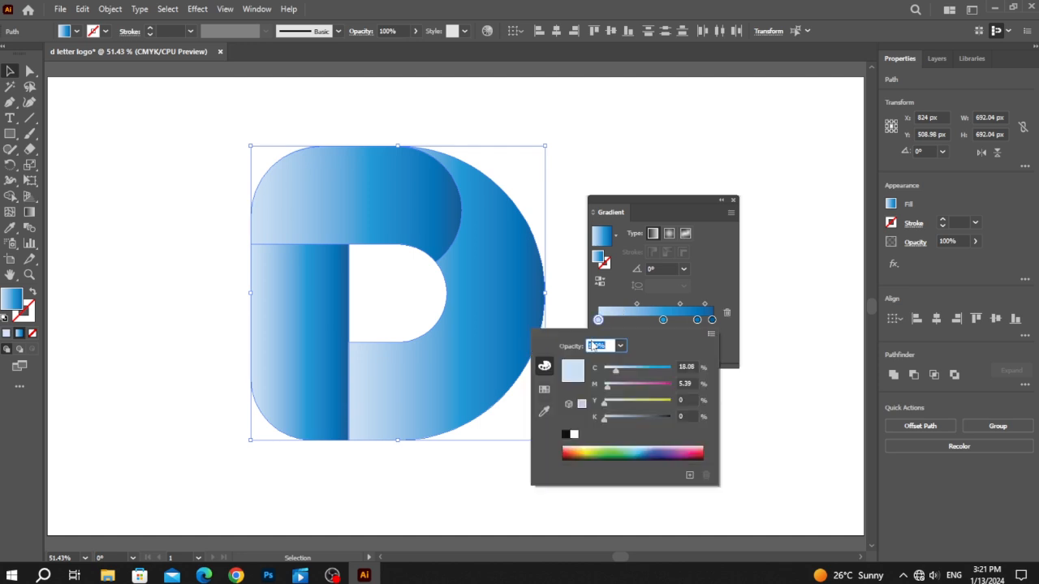
{"action": "left_click", "coordinate": [568, 434]}
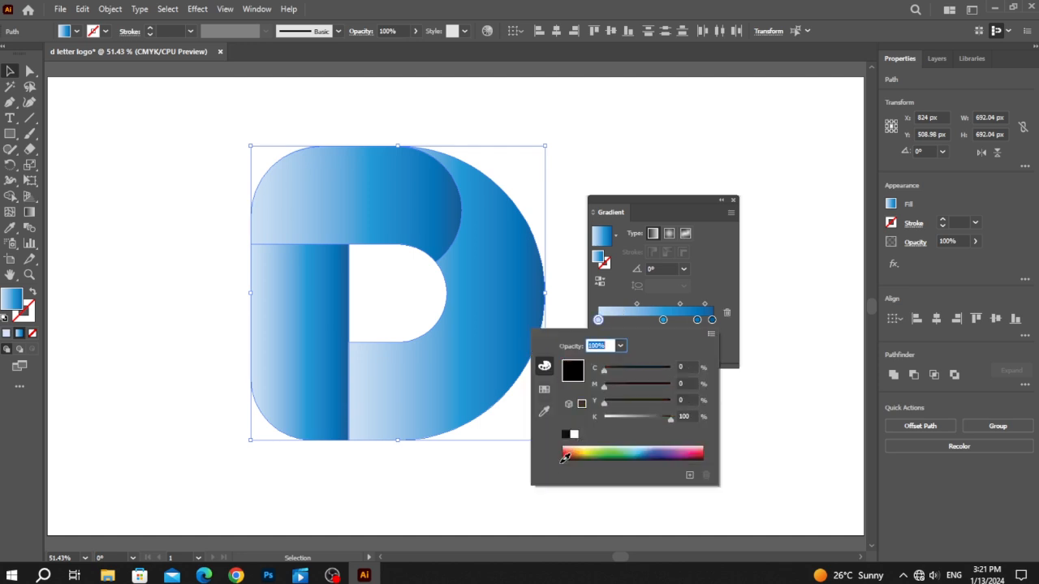
{"action": "left_click", "coordinate": [711, 262]}
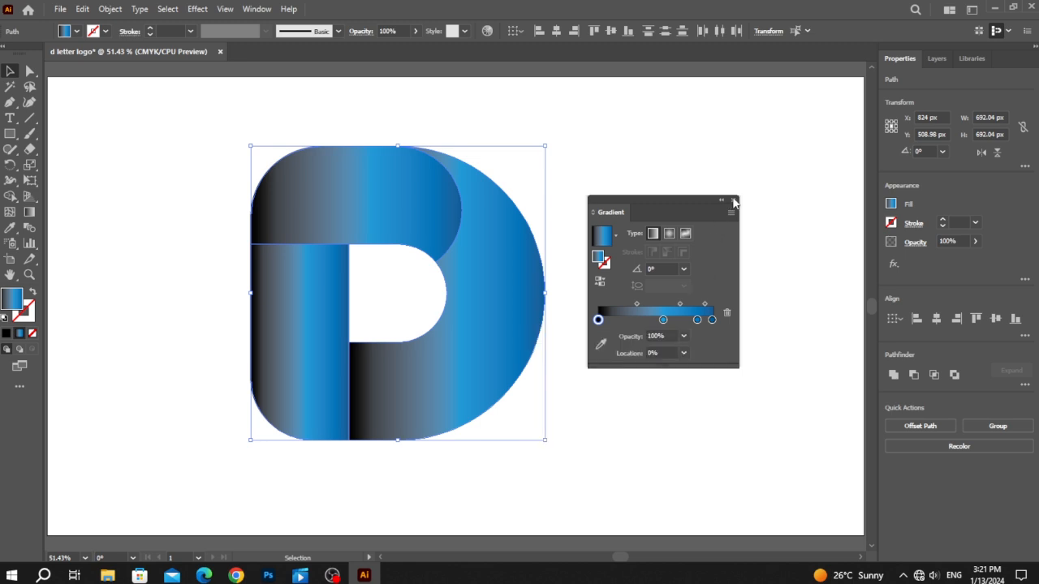
{"action": "left_click", "coordinate": [734, 201]}
{"action": "left_click", "coordinate": [663, 181]}
With the Gradient tool, reverse the top bar's stops so it runs from dark blue through lighter blues to black at its rounded right end.
{"action": "left_click", "coordinate": [376, 197]}
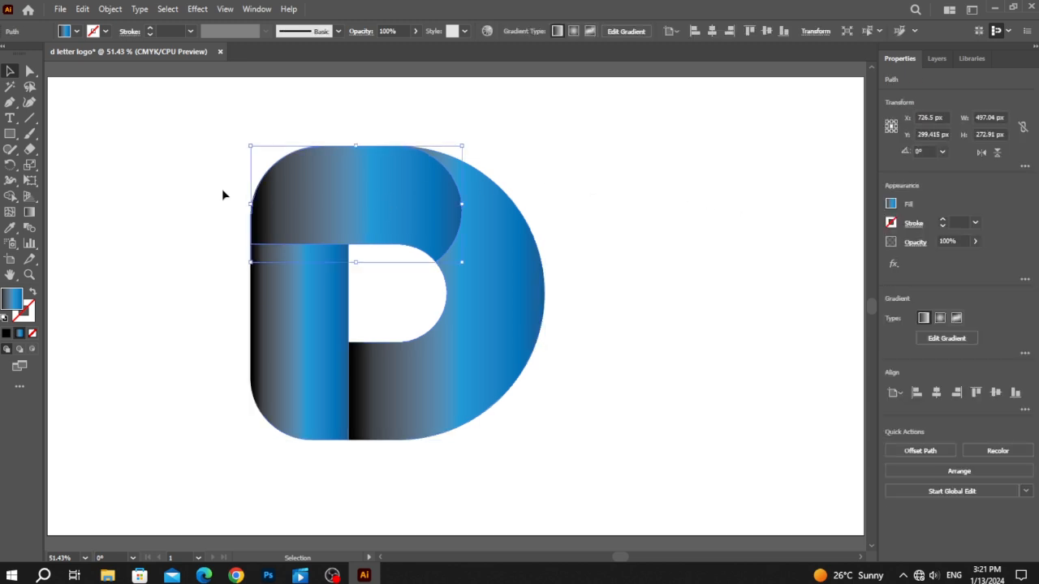
{"action": "left_click", "coordinate": [31, 215]}
{"action": "mouse_move", "coordinate": [250, 204]}
{"action": "left_mouse_down"}
{"action": "mouse_move", "coordinate": [449, 204]}
{"action": "mouse_move", "coordinate": [249, 203]}
{"action": "left_mouse_up"}
{"action": "left_click_drag", "start_coordinate": [367, 207], "coordinate": [319, 212]}
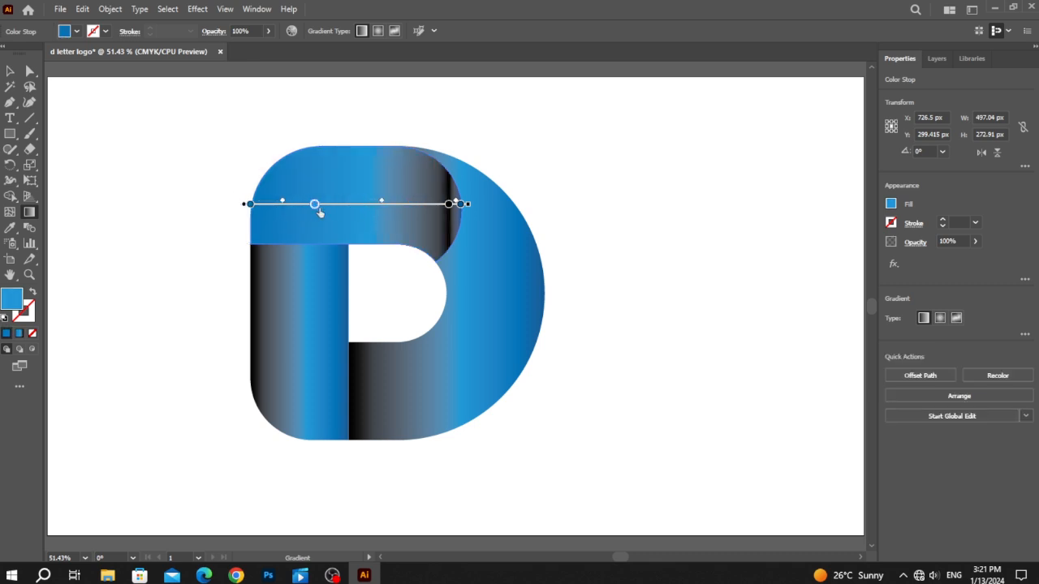
{"action": "left_click_drag", "start_coordinate": [459, 204], "coordinate": [372, 204]}
{"action": "mouse_move", "coordinate": [251, 205]}
{"action": "left_mouse_down"}
{"action": "mouse_move", "coordinate": [327, 206]}
{"action": "mouse_move", "coordinate": [256, 204]}
{"action": "left_mouse_up"}
{"action": "left_click", "coordinate": [275, 205]}
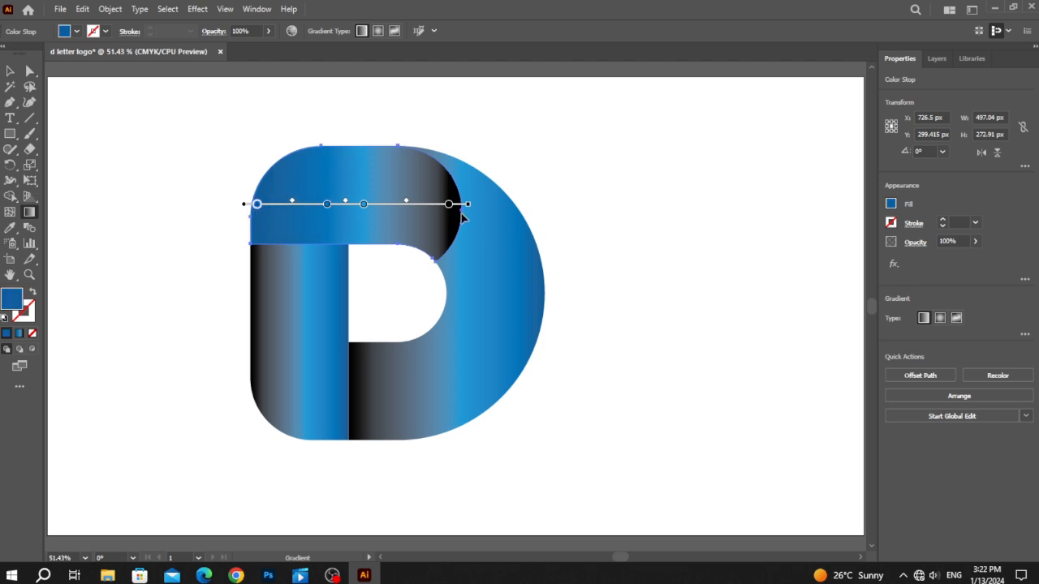
{"action": "left_click_drag", "start_coordinate": [449, 204], "coordinate": [462, 204]}
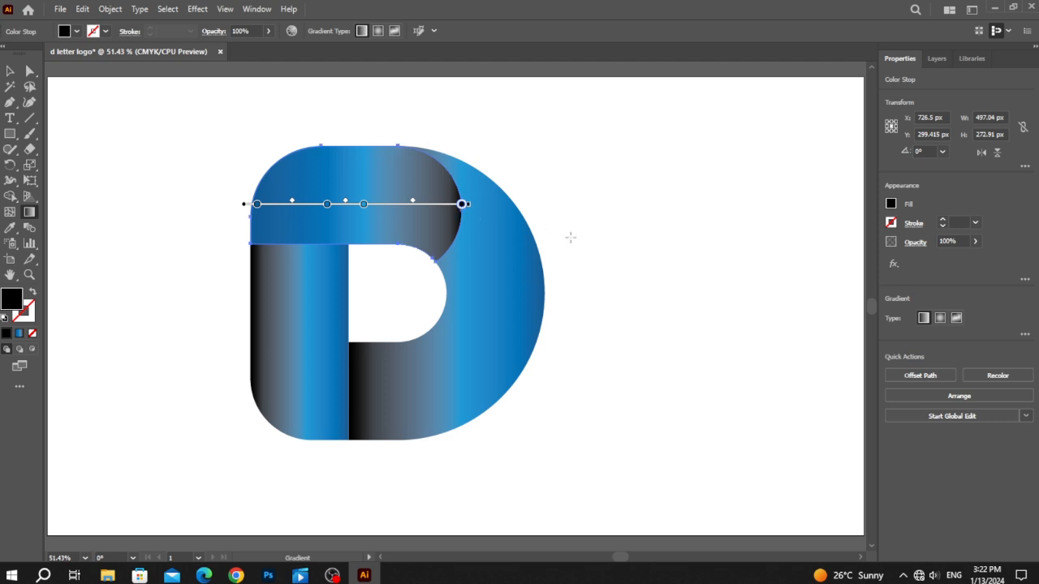
Reverse the right bowl's gradient stops so it runs from dark blue beside the stem through lighter blues to black toward its outer curve.
{"action": "left_click", "coordinate": [9, 71]}
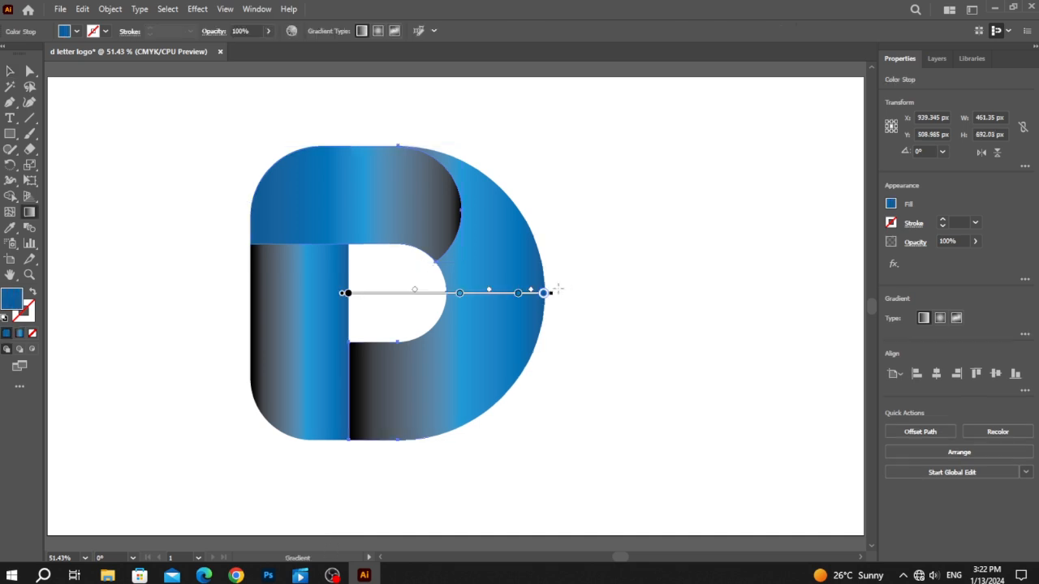
{"action": "mouse_move", "coordinate": [557, 293]}
{"action": "left_mouse_down"}
{"action": "mouse_move", "coordinate": [529, 241]}
{"action": "mouse_move", "coordinate": [281, 190]}
{"action": "mouse_move", "coordinate": [230, 238]}
{"action": "mouse_move", "coordinate": [570, 294]}
{"action": "mouse_move", "coordinate": [568, 308]}
{"action": "mouse_move", "coordinate": [556, 291]}
{"action": "left_mouse_up"}
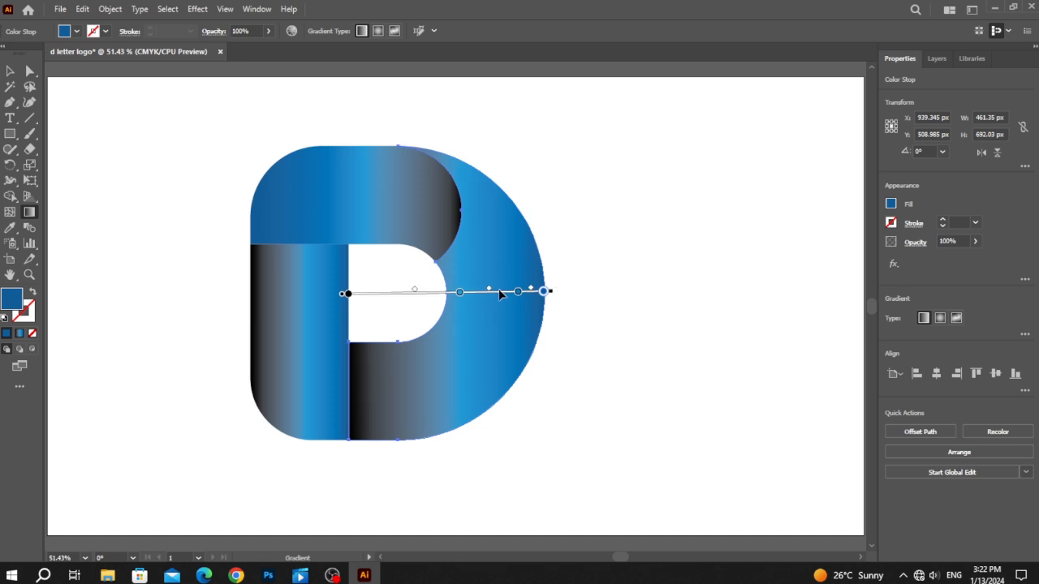
{"action": "left_click", "coordinate": [348, 295]}
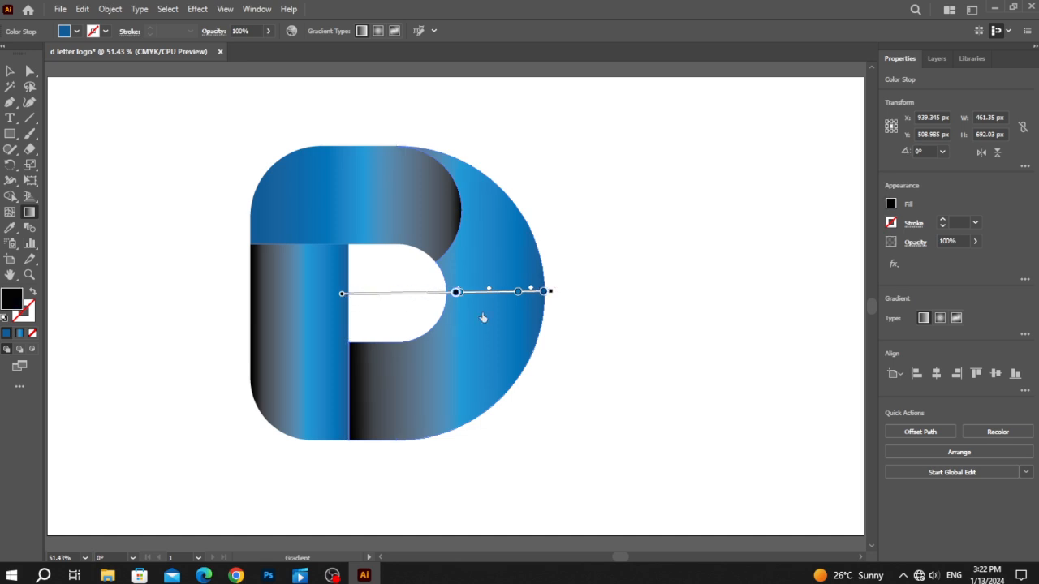
{"action": "left_click_drag", "start_coordinate": [554, 295], "coordinate": [348, 293]}
{"action": "left_click_drag", "start_coordinate": [520, 294], "coordinate": [388, 293]}
{"action": "mouse_move", "coordinate": [459, 294]}
{"action": "left_mouse_down"}
{"action": "mouse_move", "coordinate": [441, 292]}
{"action": "mouse_move", "coordinate": [582, 301]}
{"action": "left_mouse_up"}
{"action": "left_click", "coordinate": [487, 293]}
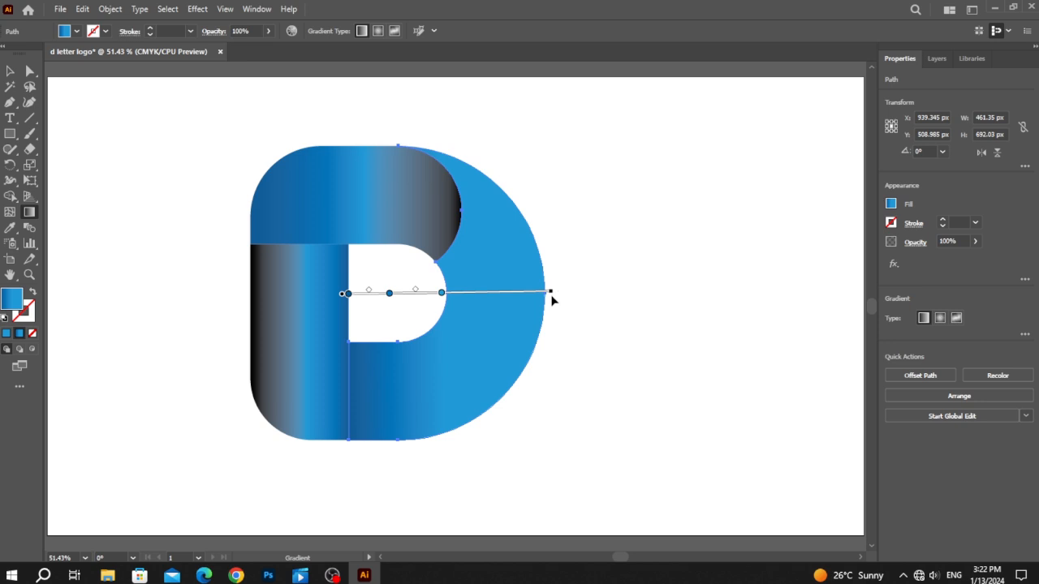
{"action": "key", "text": "ctrl+z"}
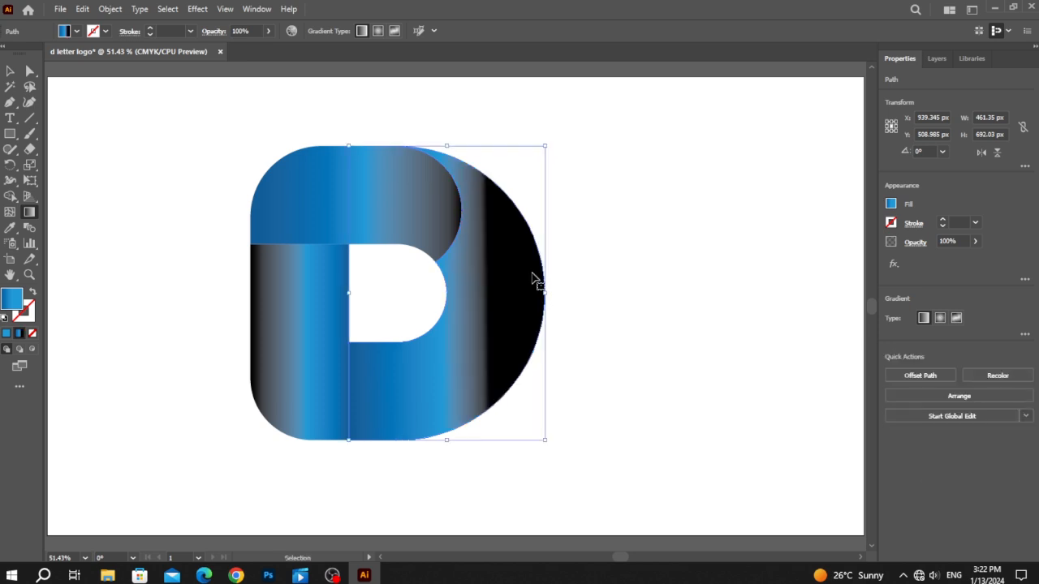
Place the bowl's black color stop at about 75% along its horizontal gradient and shift the middle blue stops toward the stem.
{"action": "mouse_move", "coordinate": [490, 296]}
{"action": "left_mouse_down"}
{"action": "mouse_move", "coordinate": [546, 296]}
{"action": "mouse_move", "coordinate": [525, 297]}
{"action": "left_mouse_up"}
{"action": "double_click", "coordinate": [524, 296]}
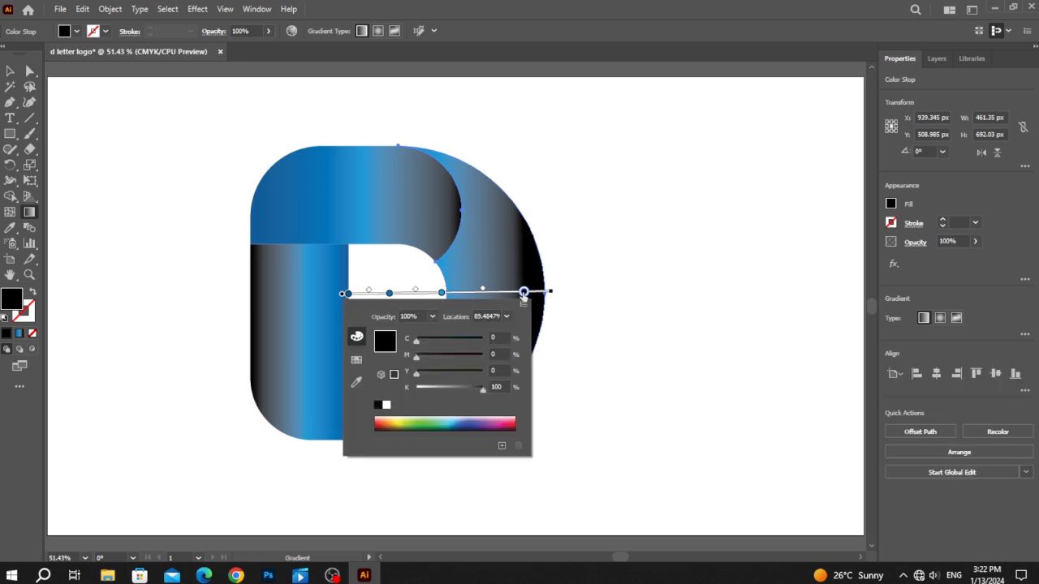
{"action": "left_click", "coordinate": [524, 295]}
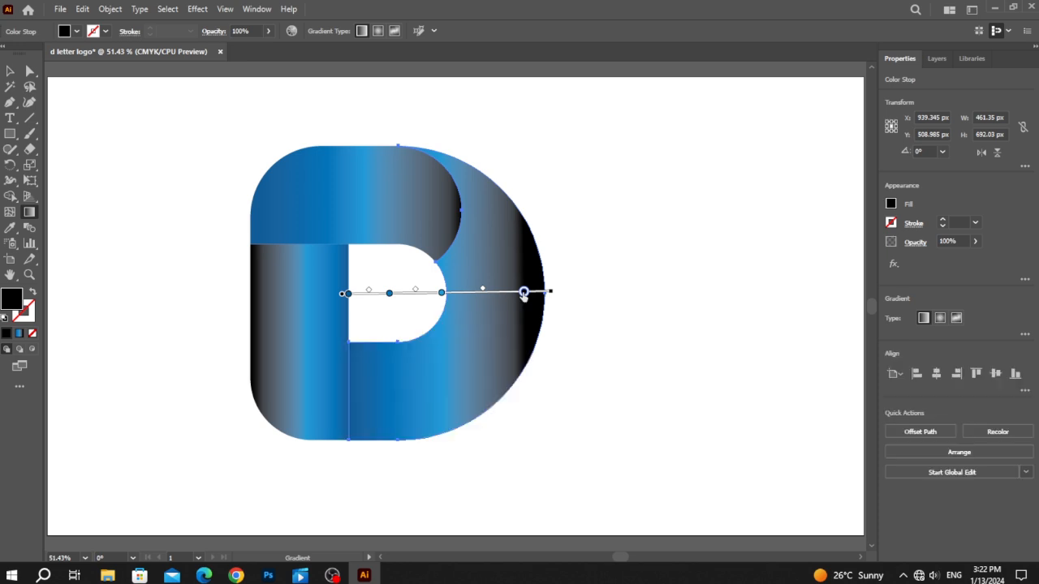
{"action": "mouse_move", "coordinate": [524, 295]}
{"action": "left_mouse_down"}
{"action": "mouse_move", "coordinate": [512, 293]}
{"action": "mouse_move", "coordinate": [545, 293]}
{"action": "mouse_move", "coordinate": [496, 299]}
{"action": "mouse_move", "coordinate": [542, 217]}
{"action": "mouse_move", "coordinate": [542, 233]}
{"action": "left_mouse_up"}
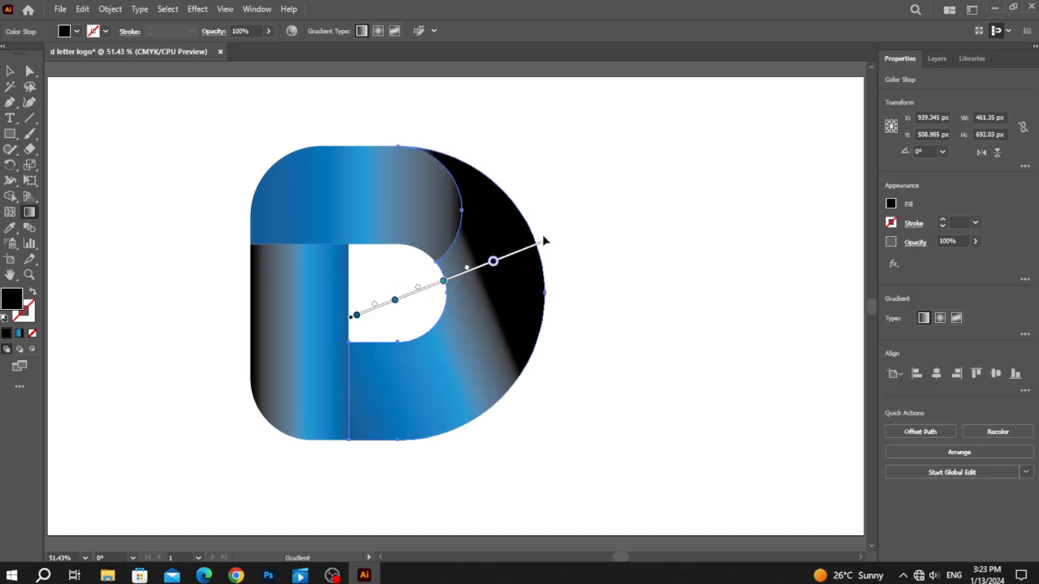
{"action": "key", "text": "v"}
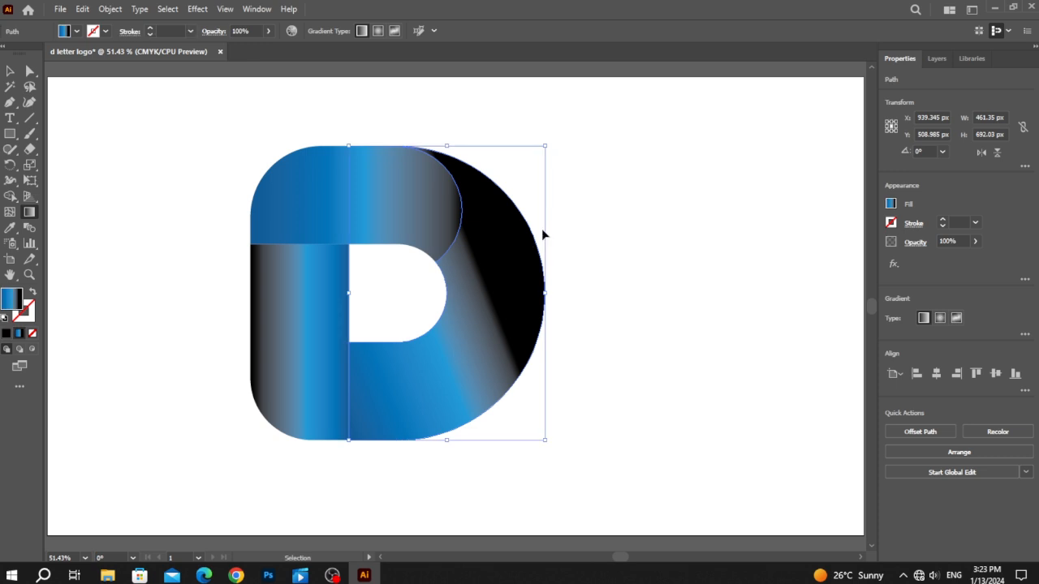
{"action": "key", "text": "ctrl+z"}
{"action": "key", "text": "g"}
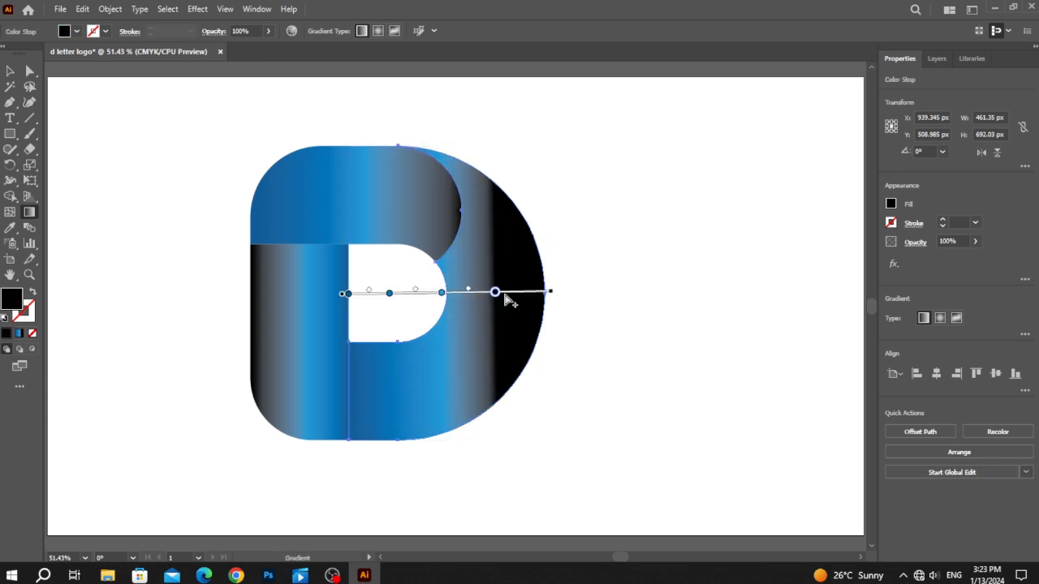
{"action": "mouse_move", "coordinate": [442, 293]}
{"action": "left_mouse_down"}
{"action": "mouse_move", "coordinate": [471, 291]}
{"action": "mouse_move", "coordinate": [374, 293]}
{"action": "left_mouse_up"}
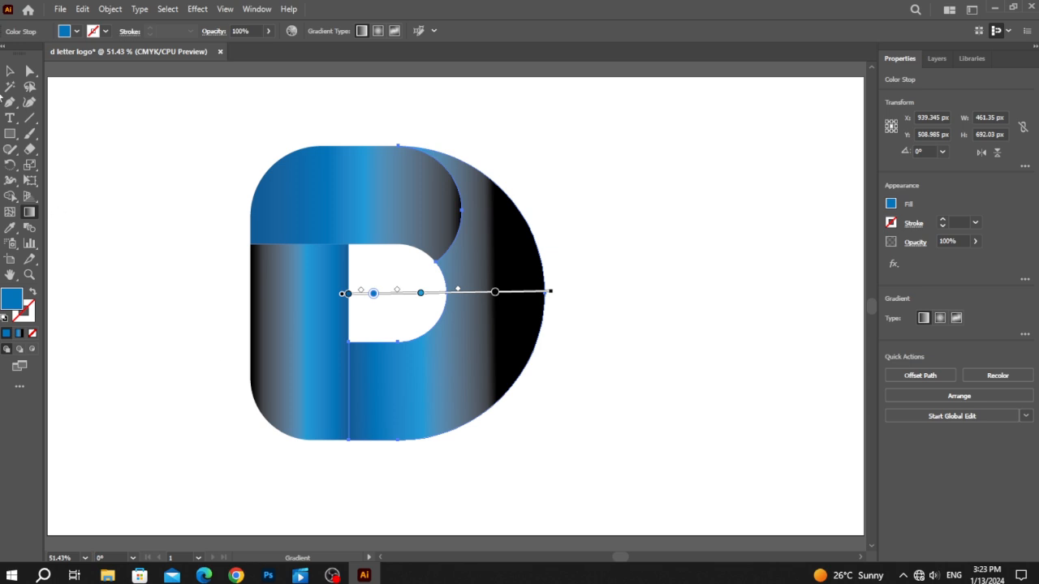
{"action": "left_click", "coordinate": [9, 71]}
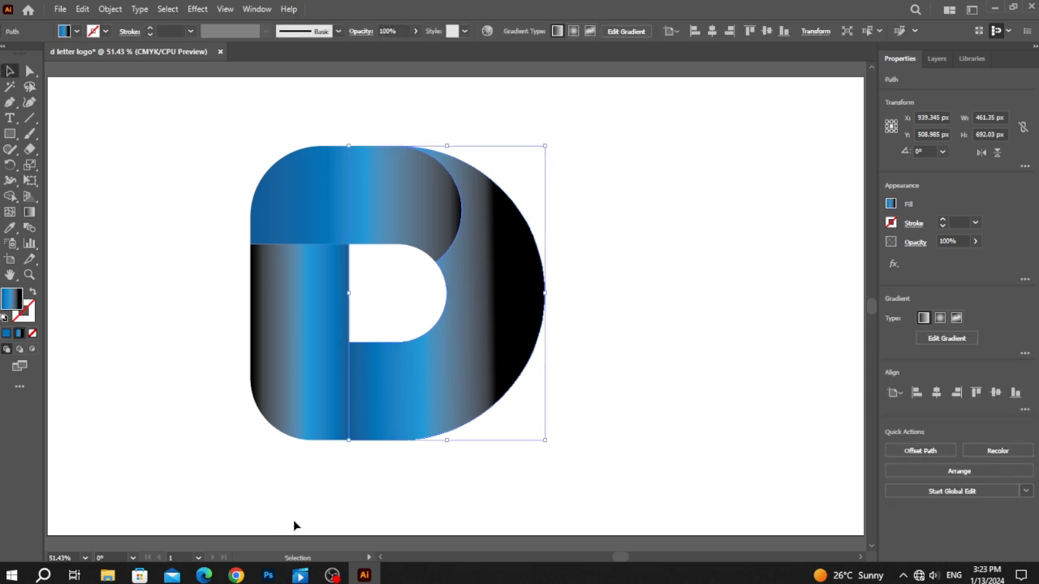
Try moving the top bar's black color stop inward from its rounded end, and undo that move.
{"action": "left_click", "coordinate": [414, 196]}
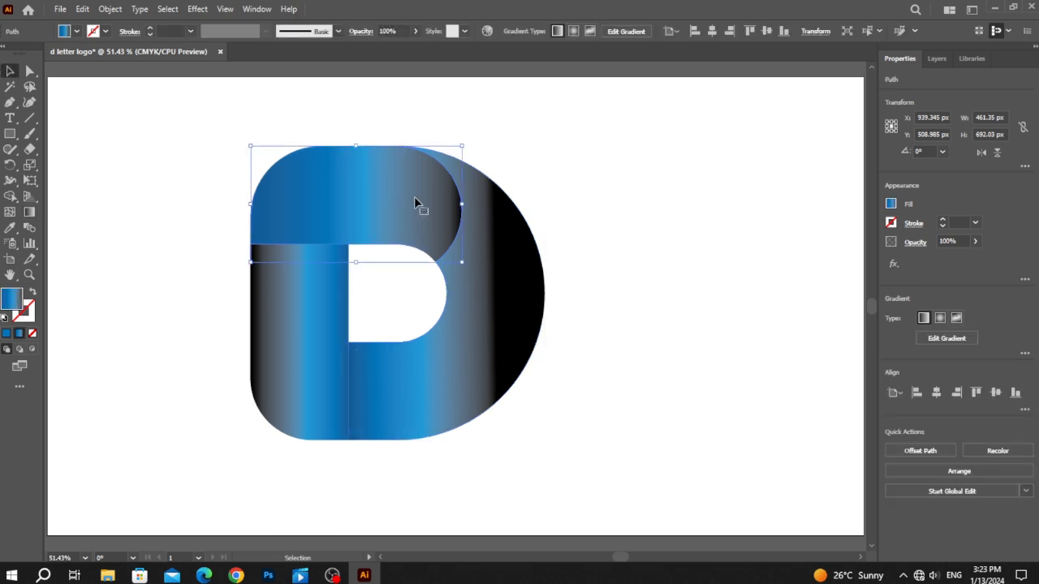
{"action": "left_click", "coordinate": [30, 214]}
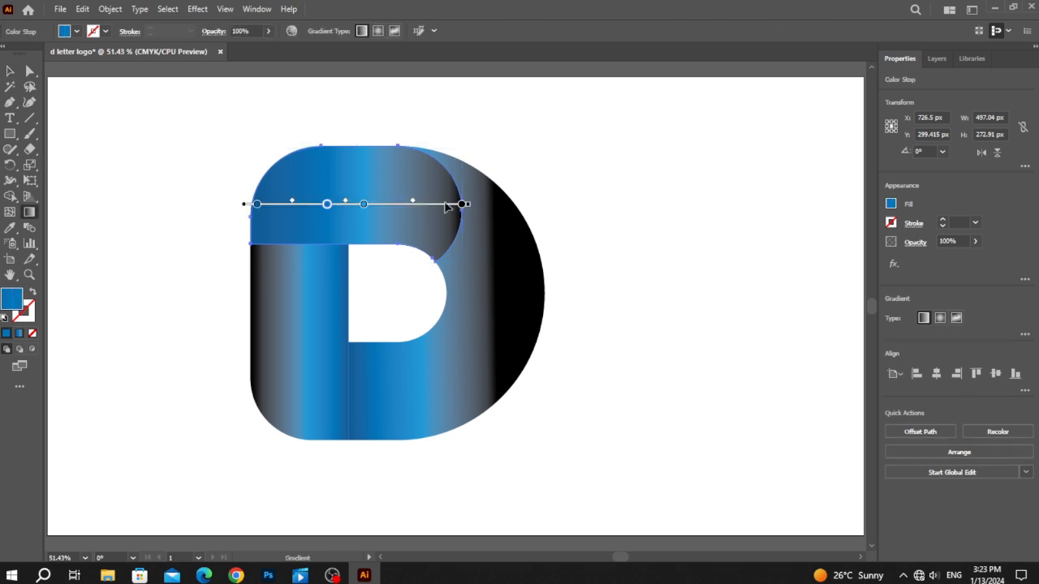
{"action": "left_click_drag", "start_coordinate": [463, 205], "coordinate": [419, 206]}
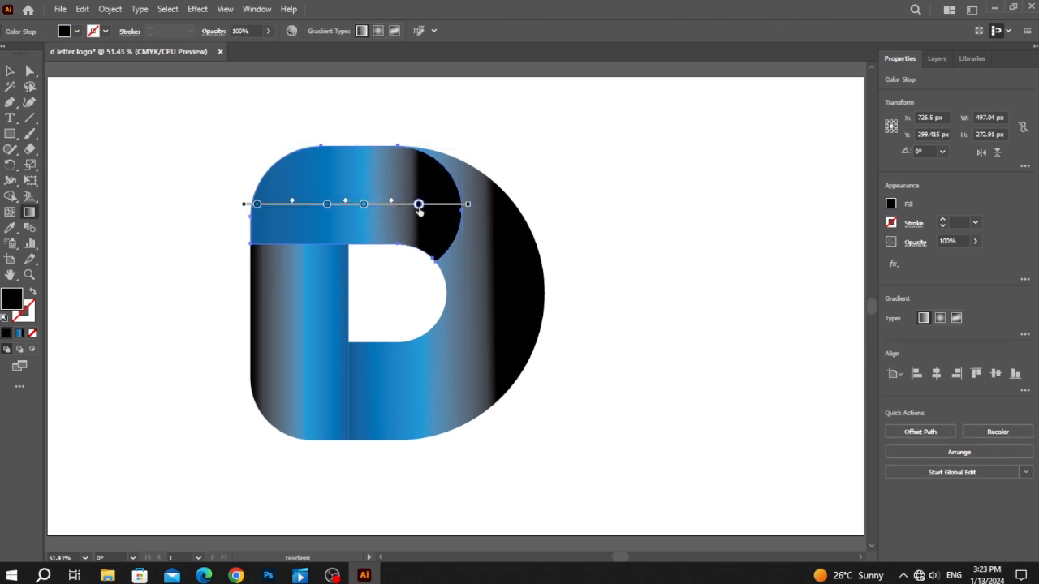
{"action": "key", "text": "v"}
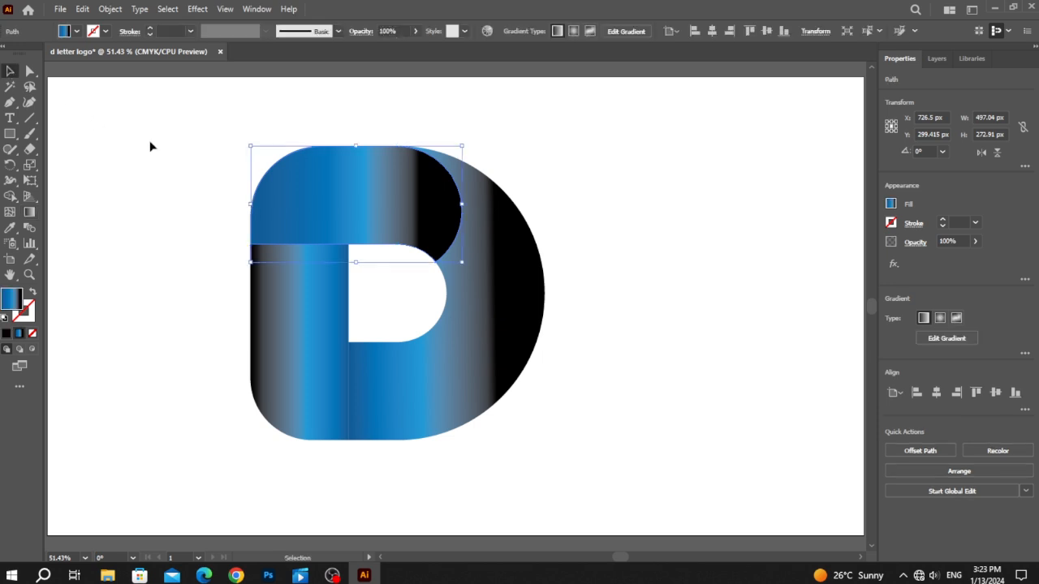
{"action": "double_click", "coordinate": [421, 221]}
{"action": "left_click", "coordinate": [175, 209]}
{"action": "left_click", "coordinate": [331, 231]}
{"action": "left_click", "coordinate": [184, 219]}
{"action": "left_click_drag", "start_coordinate": [172, 144], "coordinate": [665, 501]}
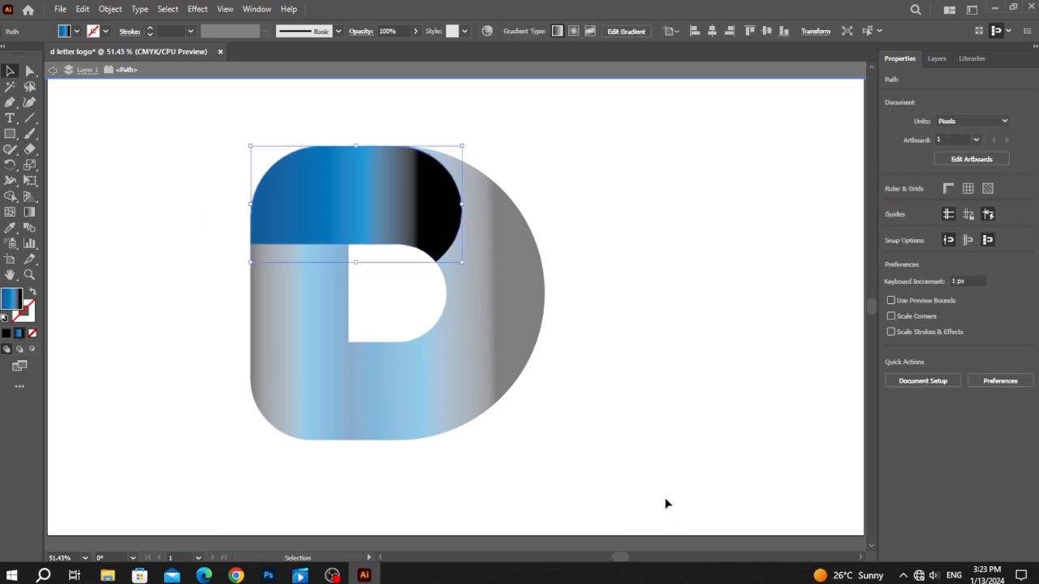
{"action": "left_click", "coordinate": [172, 258]}
{"action": "key", "text": "ctrl+z"}
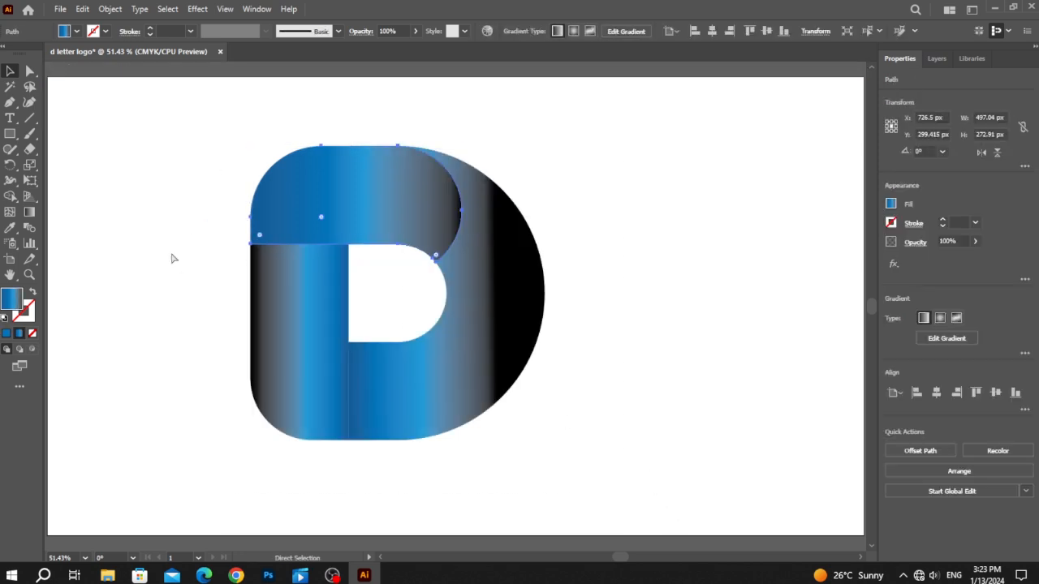
Shift the top bar's light blue stop toward its rounded end and recolor its end stop with the black swatch.
{"action": "left_click", "coordinate": [34, 213]}
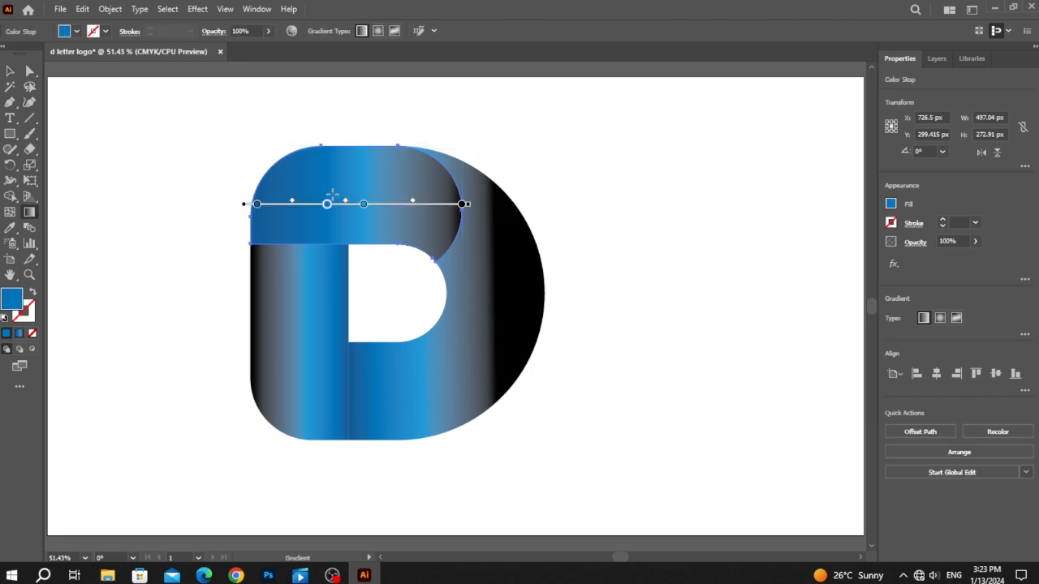
{"action": "left_click_drag", "start_coordinate": [364, 205], "coordinate": [385, 206]}
{"action": "double_click", "coordinate": [461, 205]}
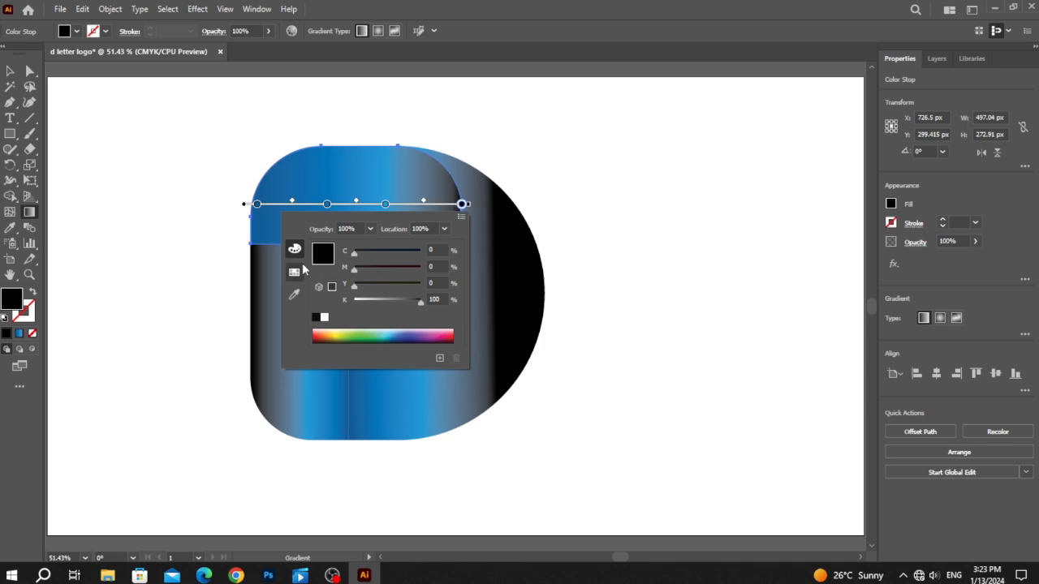
{"action": "left_click", "coordinate": [295, 272]}
{"action": "left_click", "coordinate": [321, 246]}
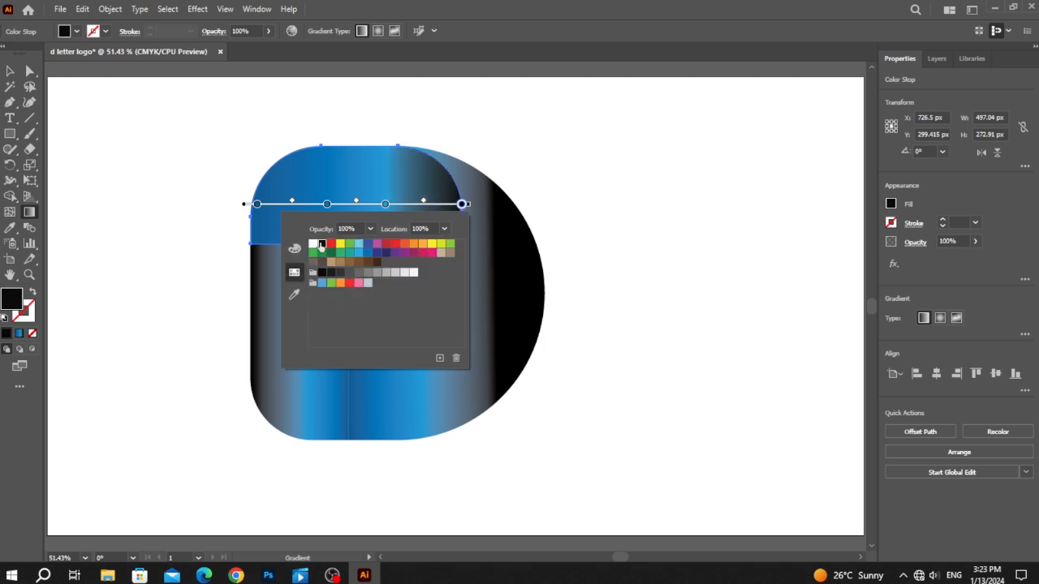
{"action": "left_click", "coordinate": [490, 216]}
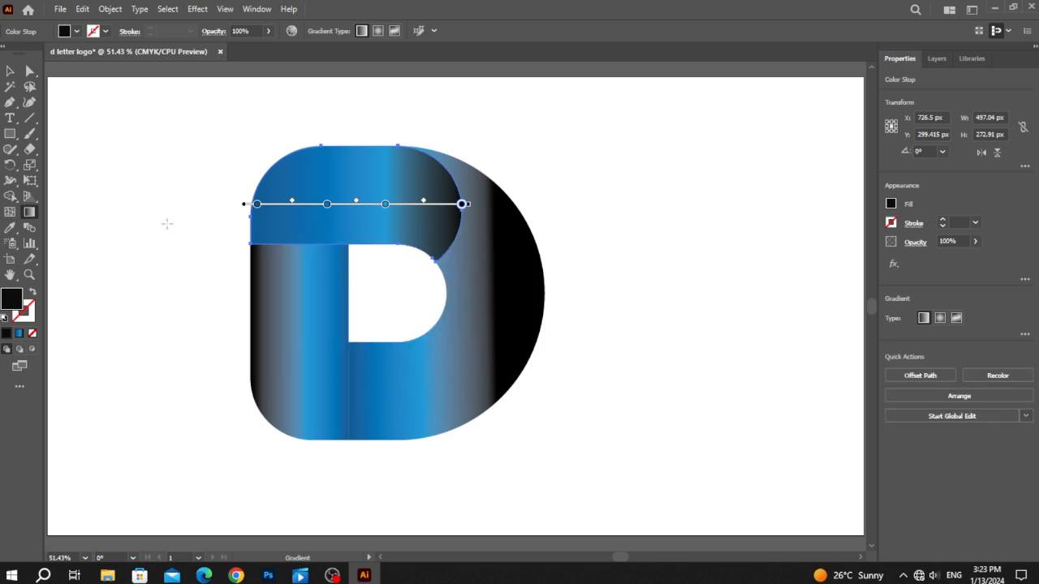
{"action": "left_click", "coordinate": [10, 71]}
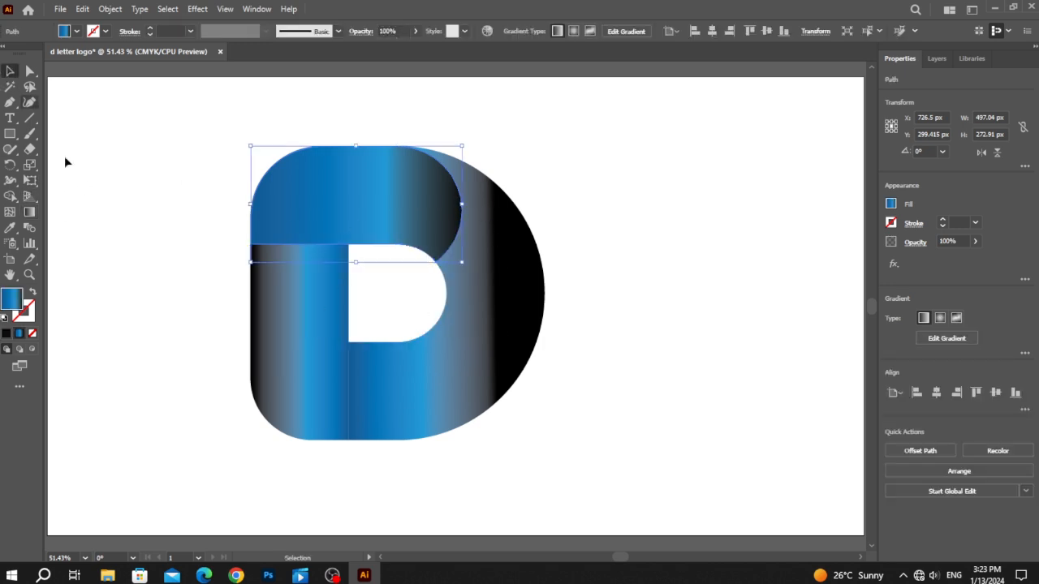
{"action": "left_click", "coordinate": [130, 228]}
Recolor the dark color stop of the right bowl's gradient with the same black swatch.
{"action": "left_click", "coordinate": [526, 333]}
{"action": "key", "text": "a"}
{"action": "key", "text": "ctrl+z"}
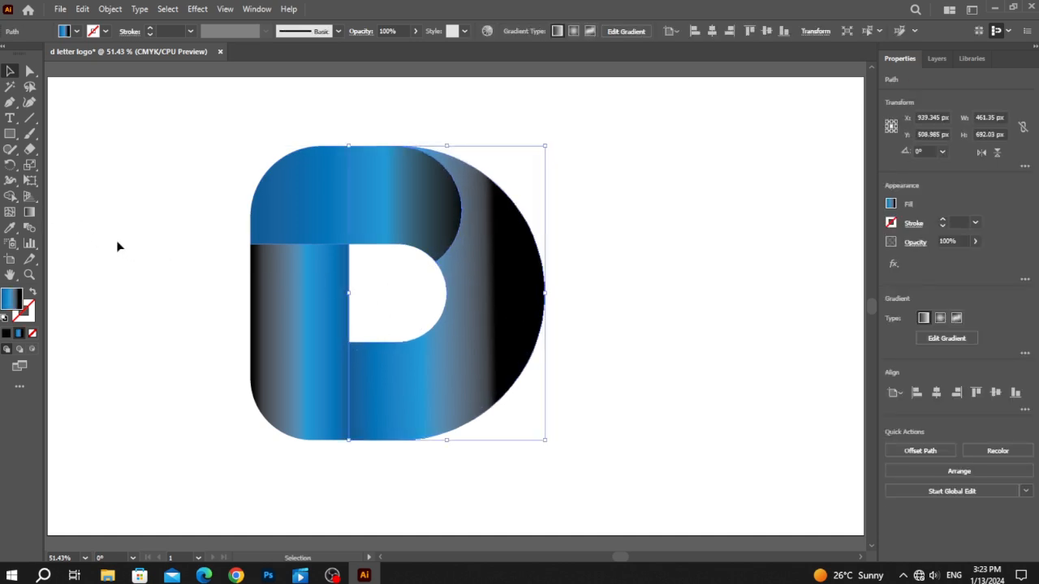
{"action": "left_click", "coordinate": [27, 214]}
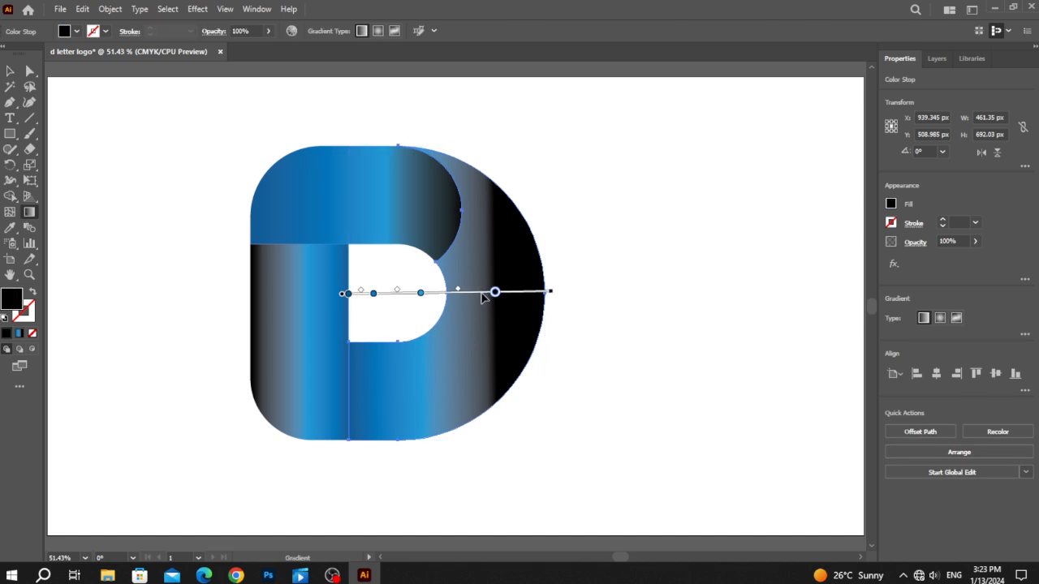
{"action": "double_click", "coordinate": [494, 293]}
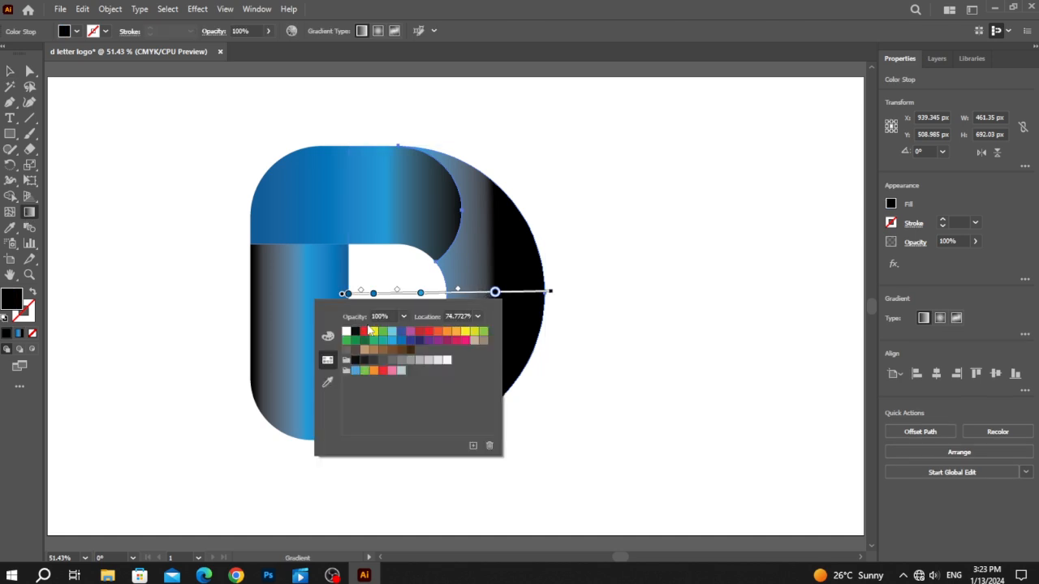
{"action": "left_click", "coordinate": [356, 334]}
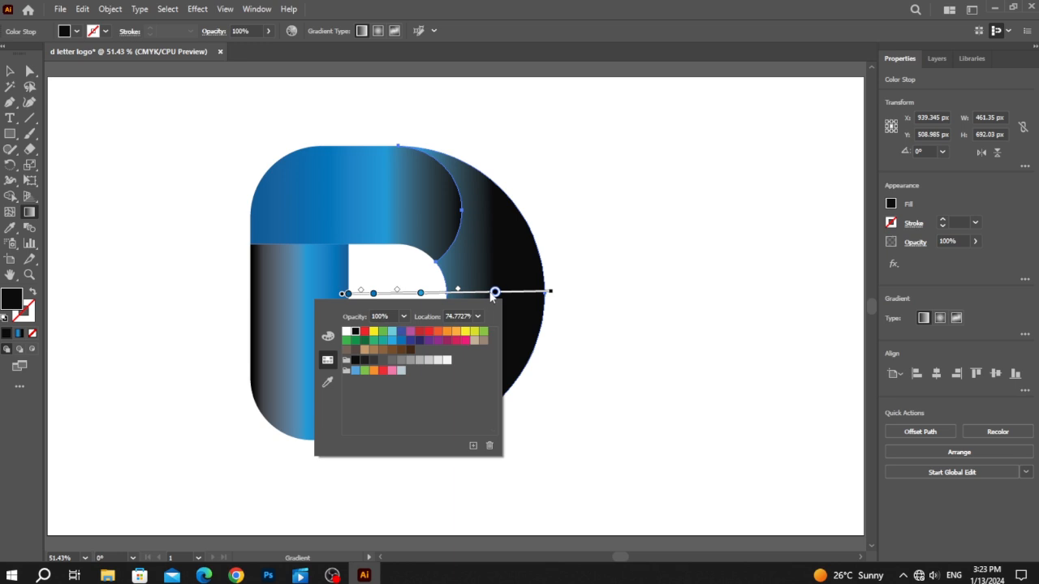
{"action": "left_click", "coordinate": [492, 296]}
{"action": "key", "text": "v"}
Rearrange the left stem's gradient to dark blue at the outer edge, blue mid-stem and black on the inner side, deleting the light blue stop.
{"action": "left_click", "coordinate": [300, 348]}
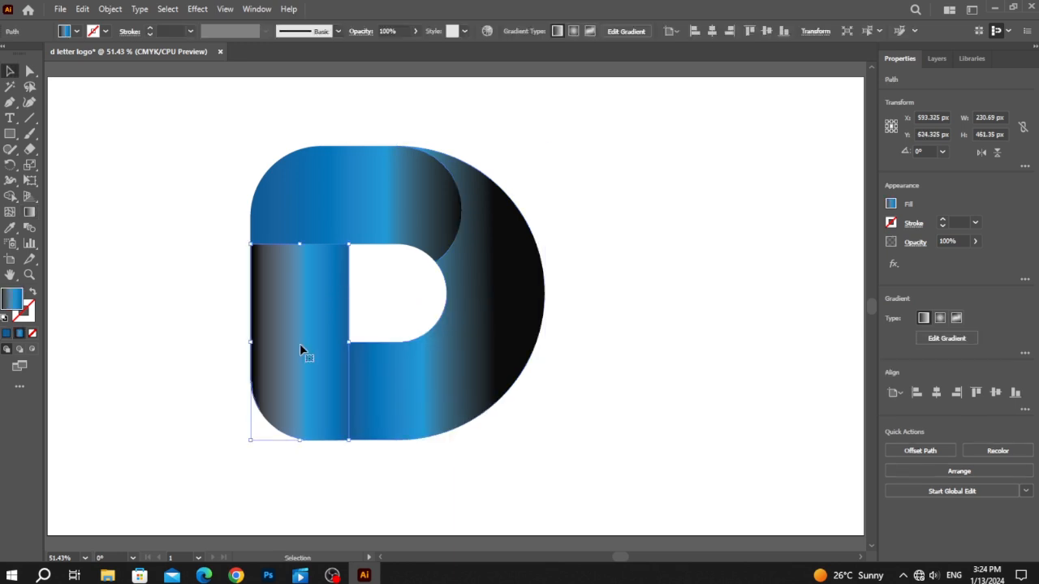
{"action": "left_click", "coordinate": [30, 213]}
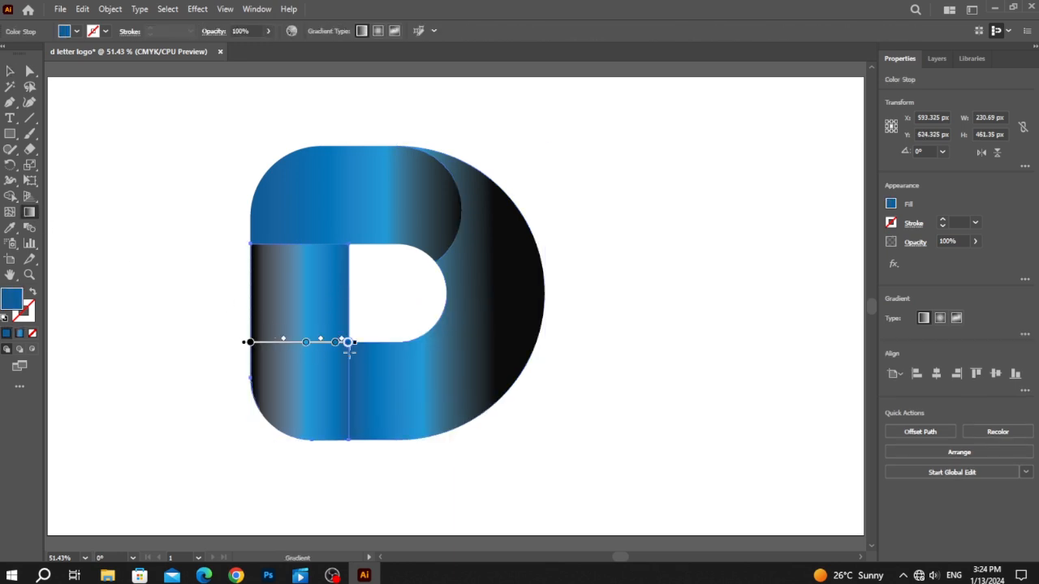
{"action": "mouse_move", "coordinate": [247, 345]}
{"action": "left_mouse_down"}
{"action": "mouse_move", "coordinate": [315, 351]}
{"action": "mouse_move", "coordinate": [236, 345]}
{"action": "mouse_move", "coordinate": [250, 342]}
{"action": "left_mouse_up"}
{"action": "left_click_drag", "start_coordinate": [338, 348], "coordinate": [297, 341]}
{"action": "left_click", "coordinate": [319, 343]}
{"action": "key", "text": "Delete"}
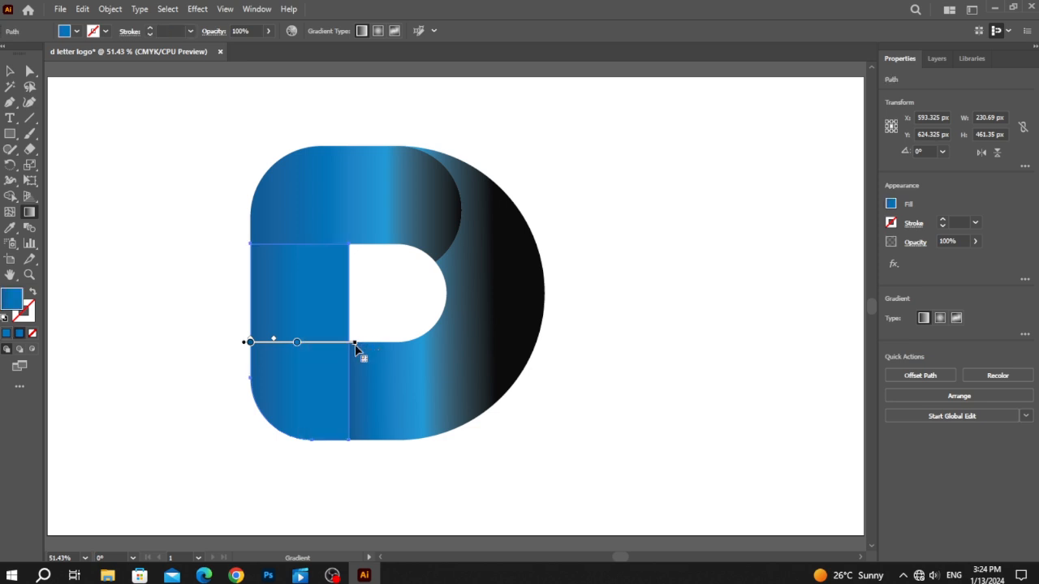
{"action": "key", "text": "v"}
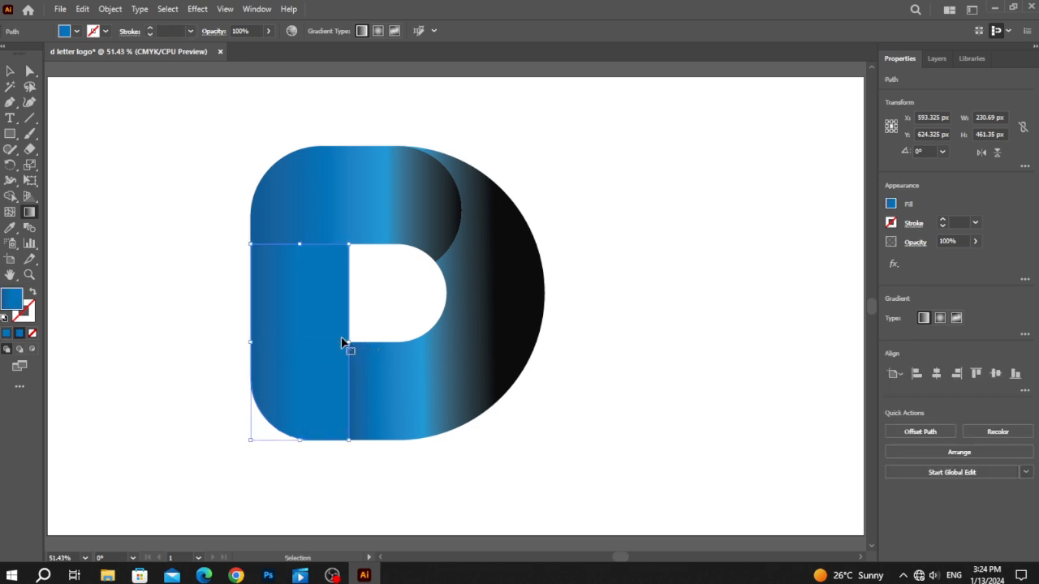
{"action": "key", "text": "ctrl+z"}
Move the stem's black color stop to its inner edge at about 99% and recolor it with the black swatch.
{"action": "key", "text": "g"}
{"action": "left_click", "coordinate": [347, 343]}
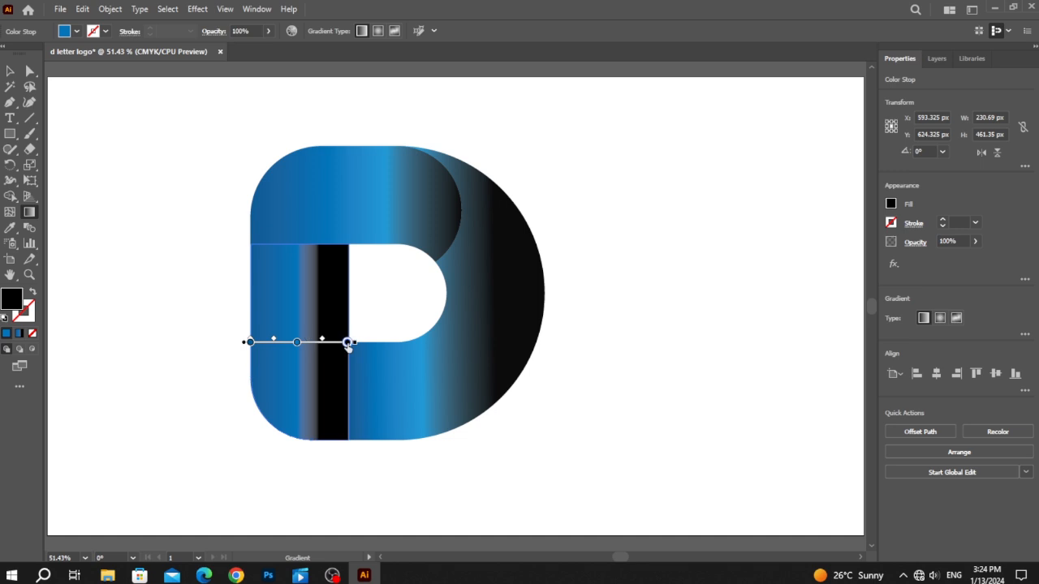
{"action": "double_click", "coordinate": [348, 343]}
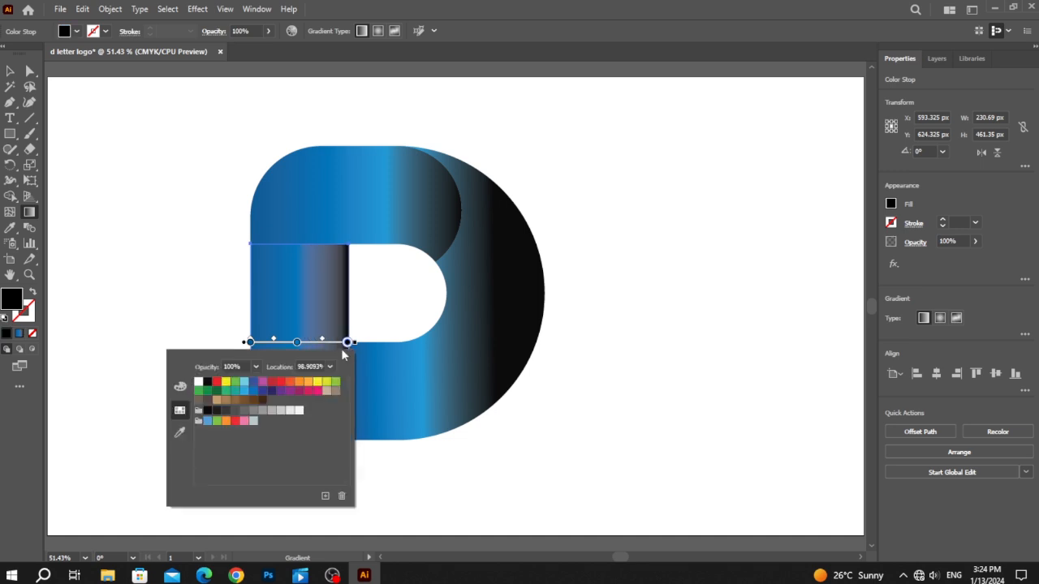
{"action": "left_click", "coordinate": [207, 381]}
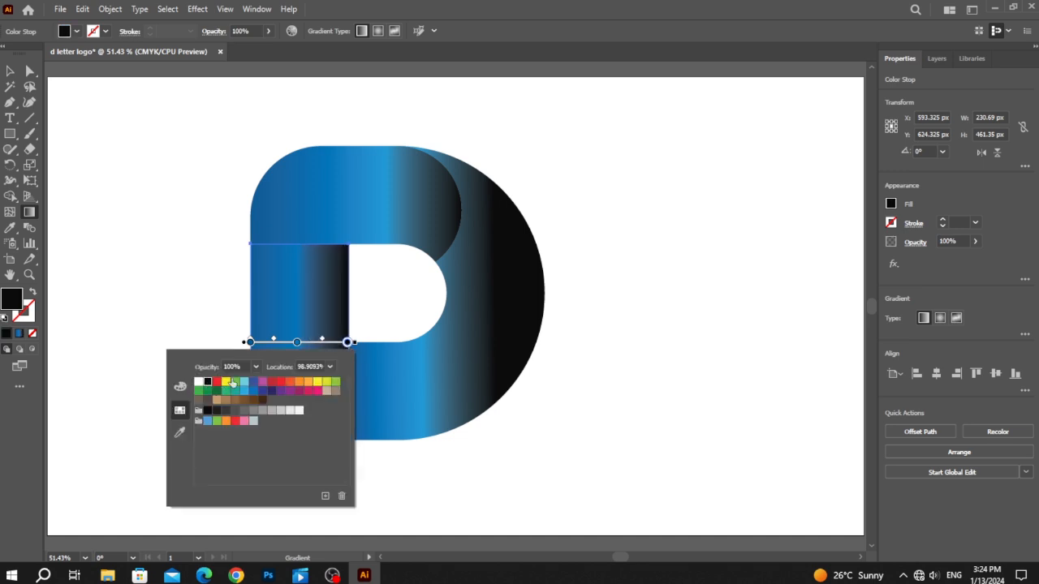
{"action": "left_click", "coordinate": [347, 342]}
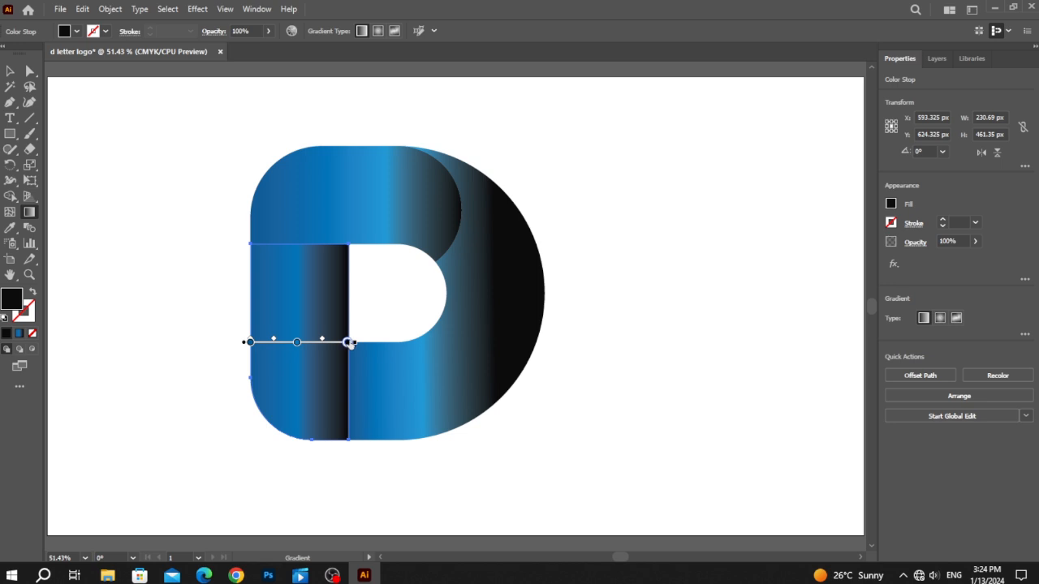
Add a light blue stop between the stem gradient's dark blue and blue stops, and shift the blue stop slightly toward the black side.
{"action": "mouse_move", "coordinate": [249, 342]}
{"action": "left_mouse_down"}
{"action": "mouse_move", "coordinate": [274, 344]}
{"action": "mouse_move", "coordinate": [234, 342]}
{"action": "left_mouse_up"}
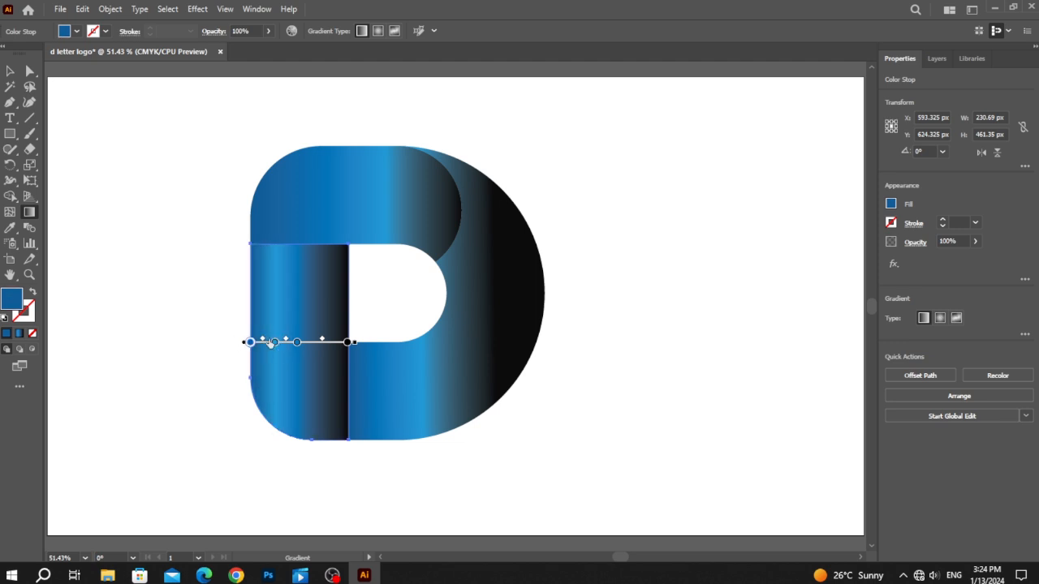
{"action": "left_click_drag", "start_coordinate": [298, 345], "coordinate": [302, 347]}
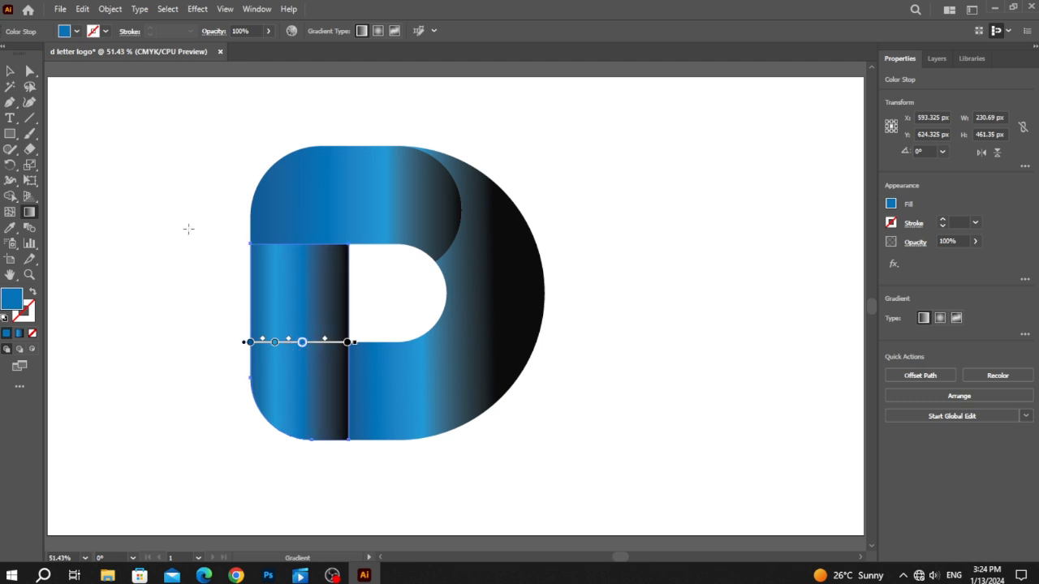
Select all pieces of the D logo, and in Photoshop hide the old green-and-black D inside the mockup's "Your text here" smart object.
{"action": "left_click", "coordinate": [10, 72]}
{"action": "left_click_drag", "start_coordinate": [163, 122], "coordinate": [637, 463]}
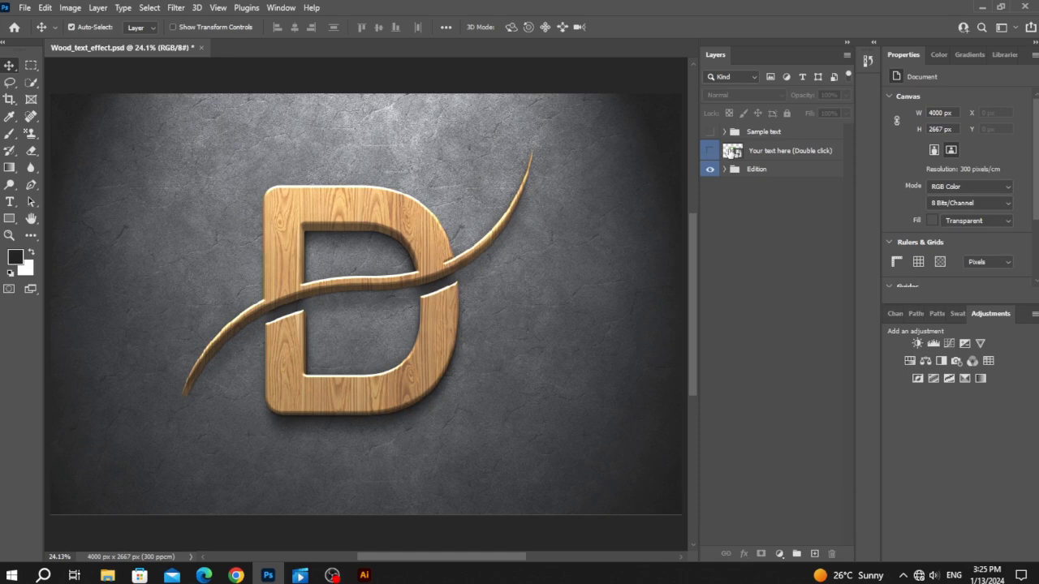
{"action": "double_click", "coordinate": [732, 151]}
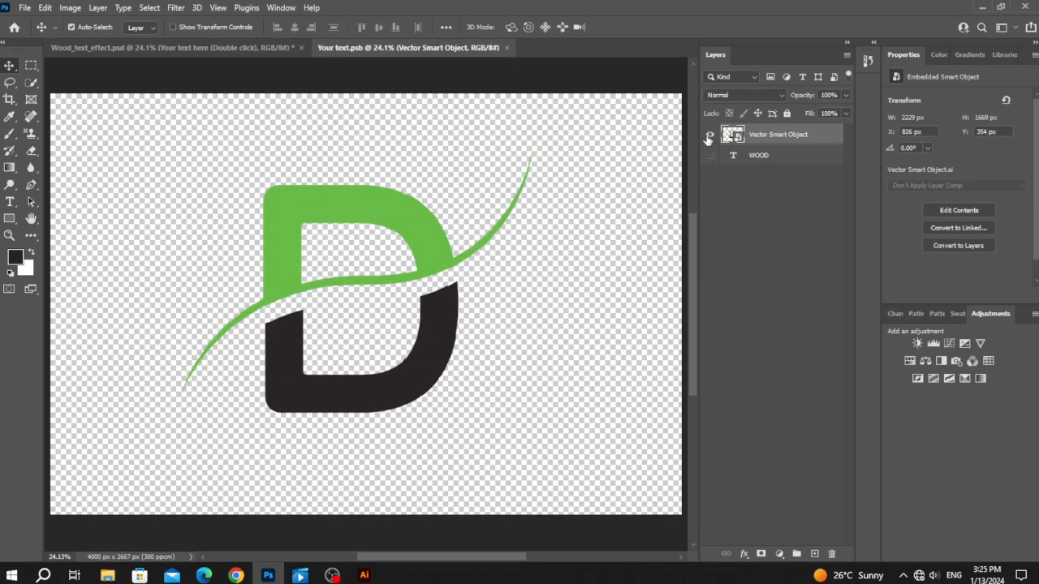
{"action": "left_click", "coordinate": [710, 136]}
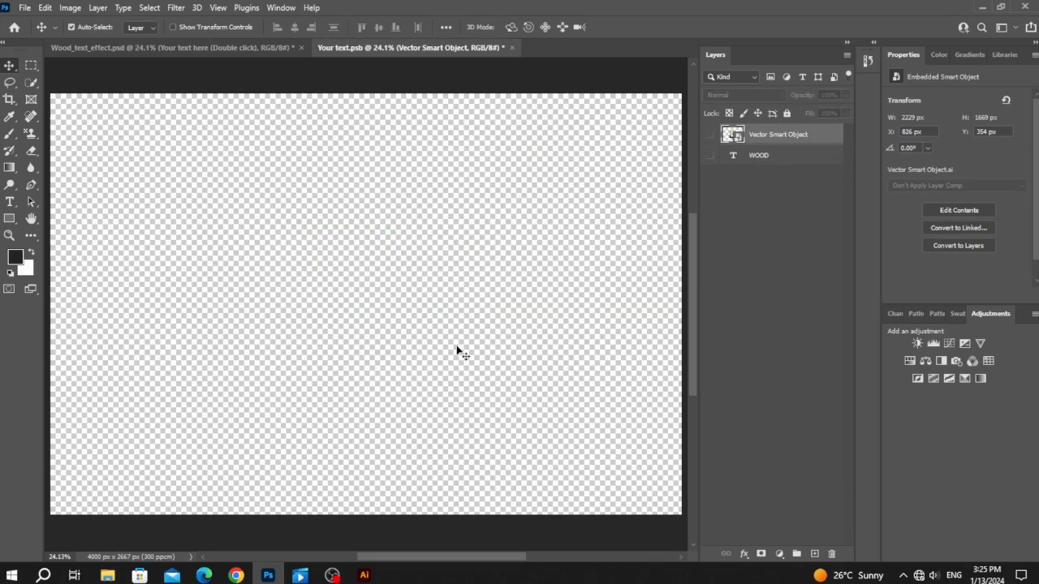
Bring the gradient D from Illustrator into Your text.psb as a vector smart object, scaled to about 1840 × 1840 px and centered horizontally.
{"action": "left_click", "coordinate": [364, 575]}
{"action": "left_click_drag", "start_coordinate": [406, 430], "coordinate": [369, 309]}
{"action": "left_click_drag", "start_coordinate": [369, 90], "coordinate": [378, 228]}
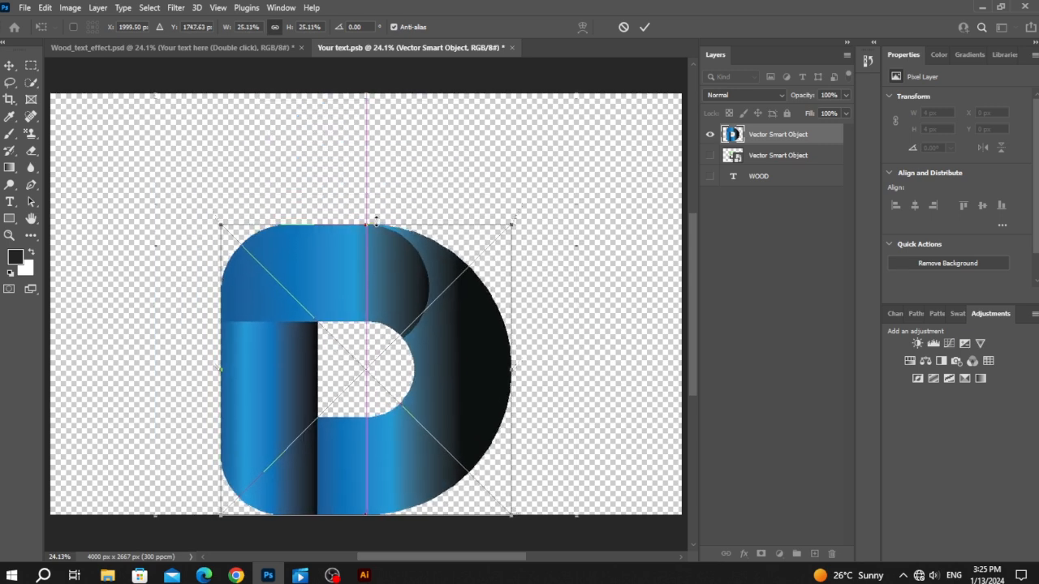
{"action": "left_click_drag", "start_coordinate": [448, 318], "coordinate": [454, 249]}
{"action": "key", "text": "Return"}
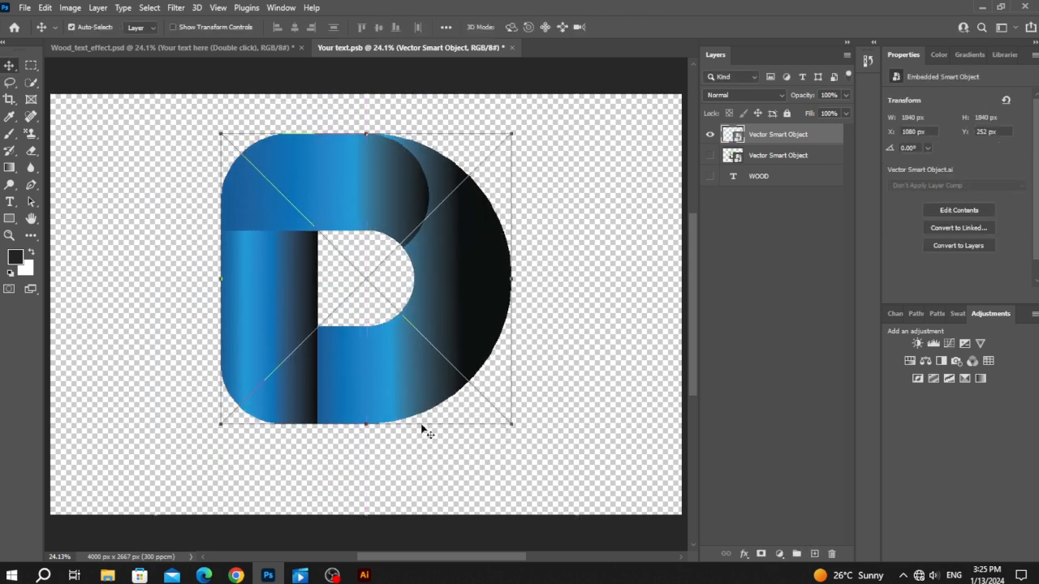
Save the smart object's contents and compare the Wood_text_effect.psd mockup with the gradient logo in Illustrator.
{"action": "key", "text": "ctrl+s"}
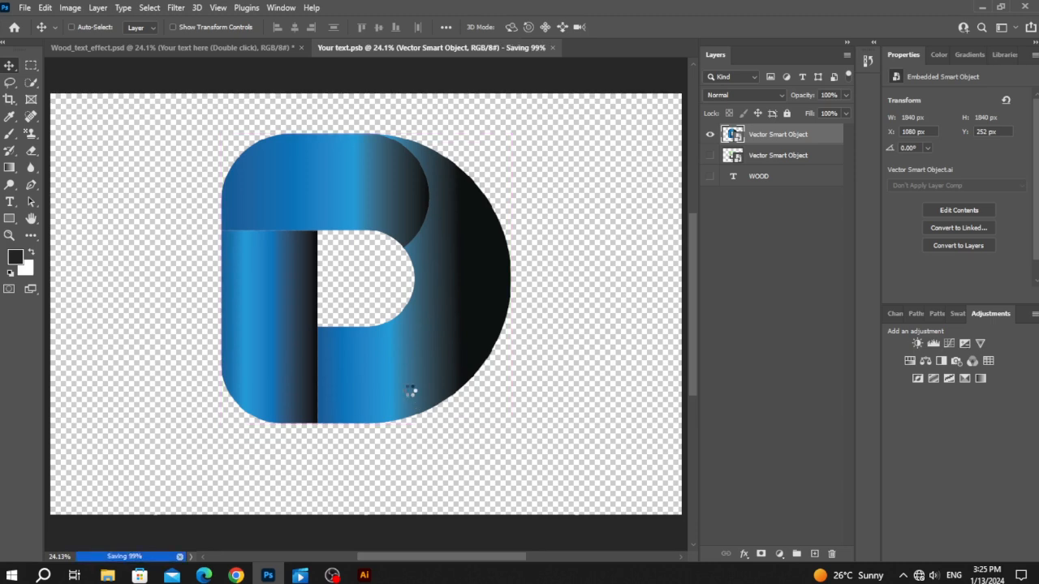
{"action": "left_click", "coordinate": [147, 51]}
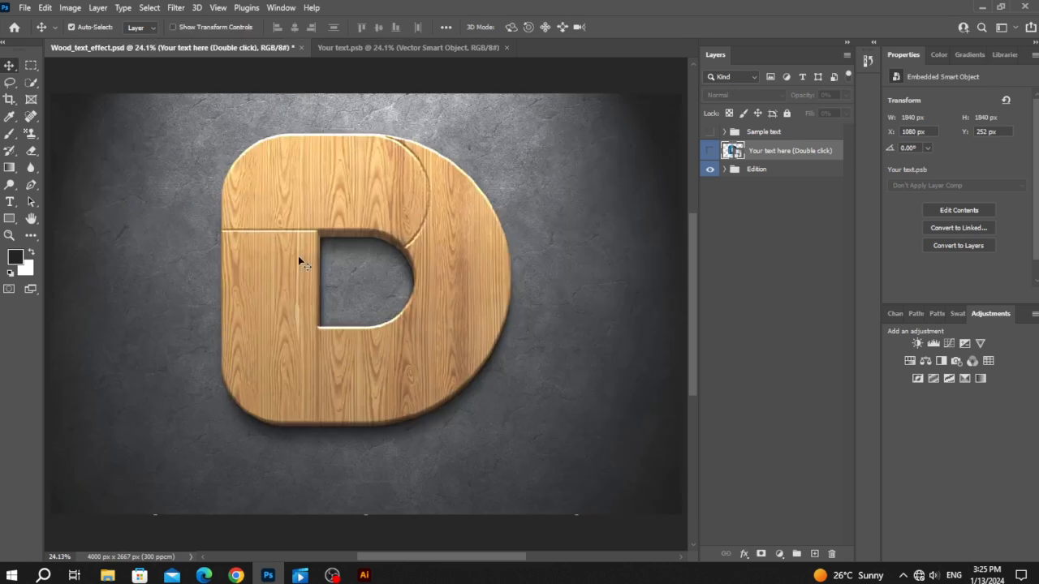
{"action": "left_click", "coordinate": [365, 575]}
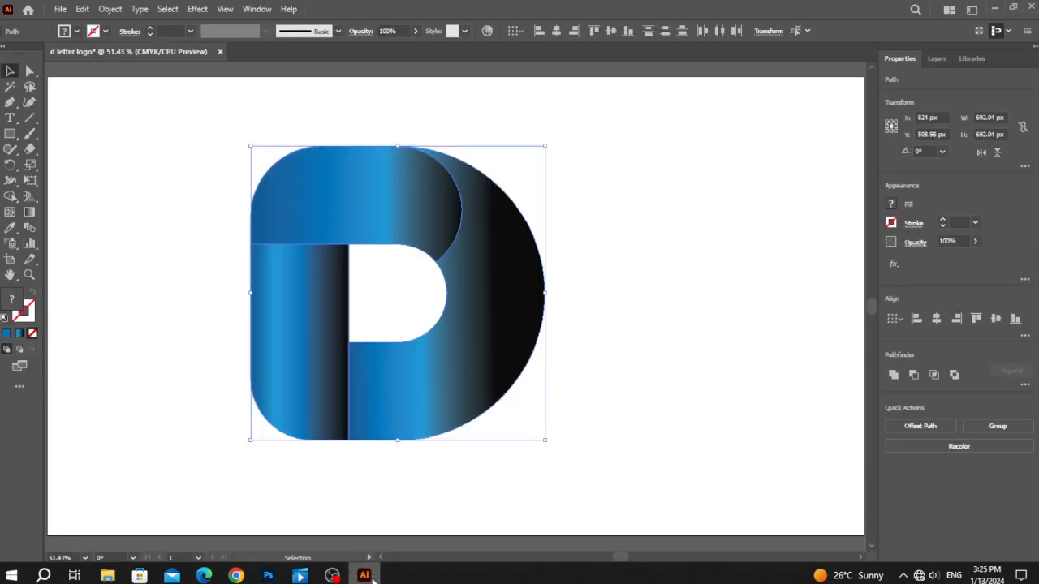
{"action": "left_click", "coordinate": [270, 575]}
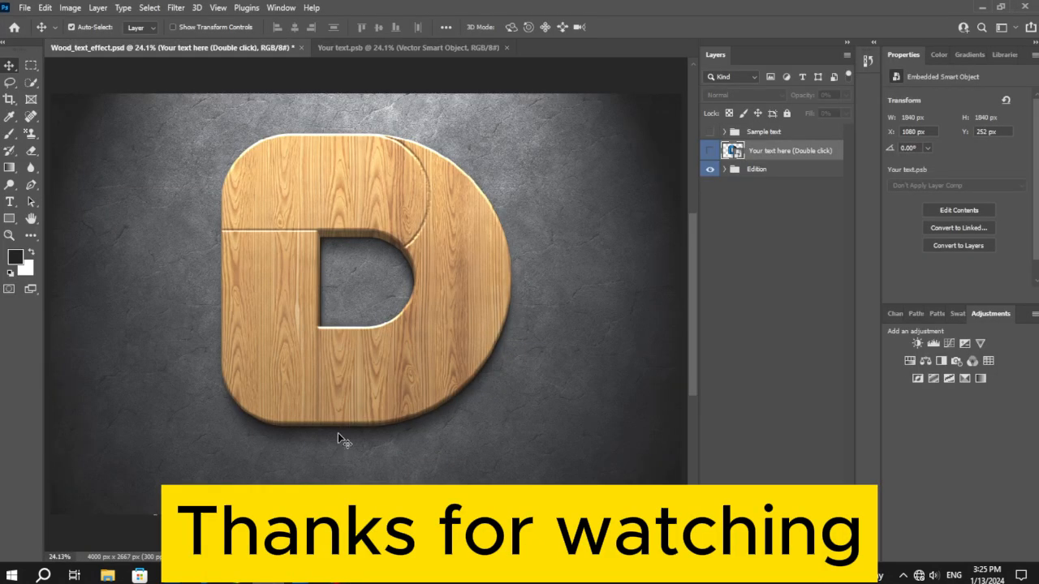